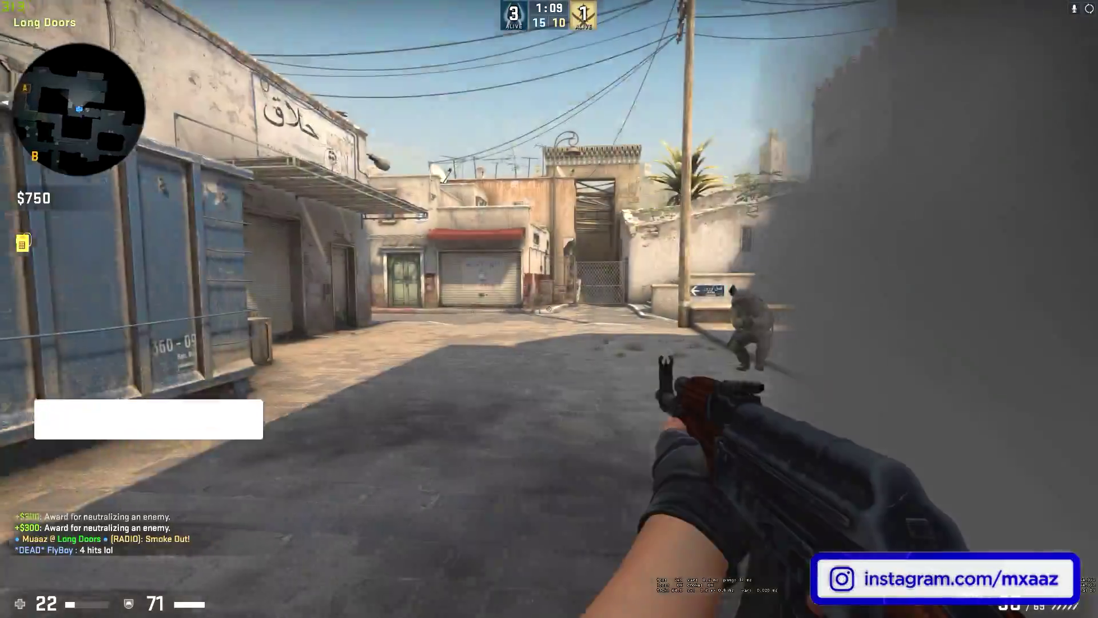
Kill the enemy in the smoke with the AK-47, inspect it, then swap to the dropped AWP.
{"action": "left_click", "coordinate": [550, 309]}
{"action": "key", "text": "f"}
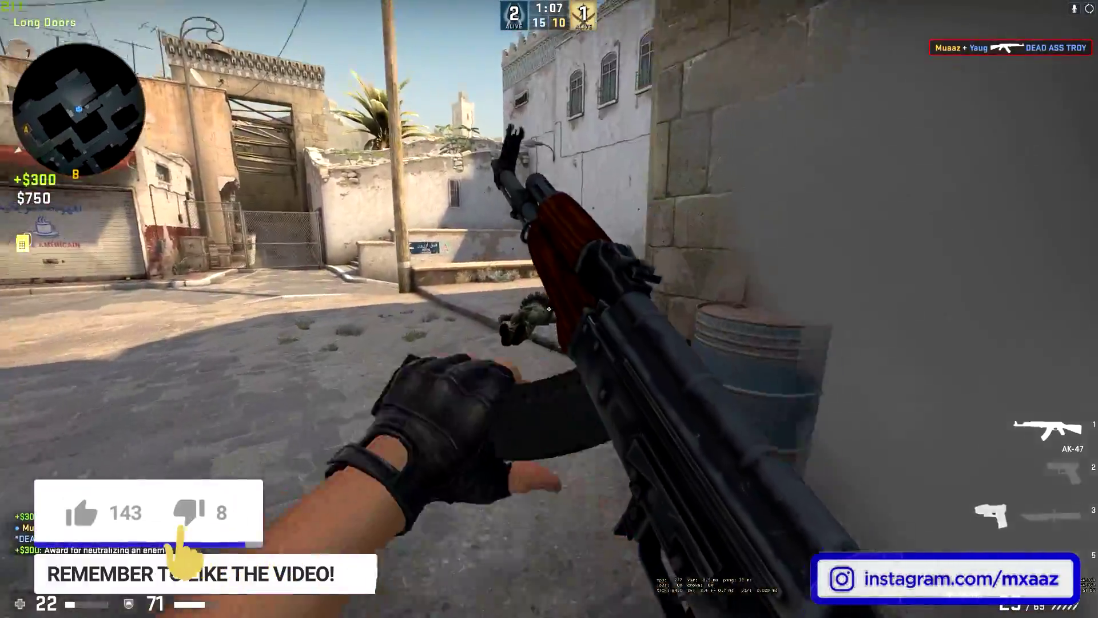
{"action": "key", "text": "e"}
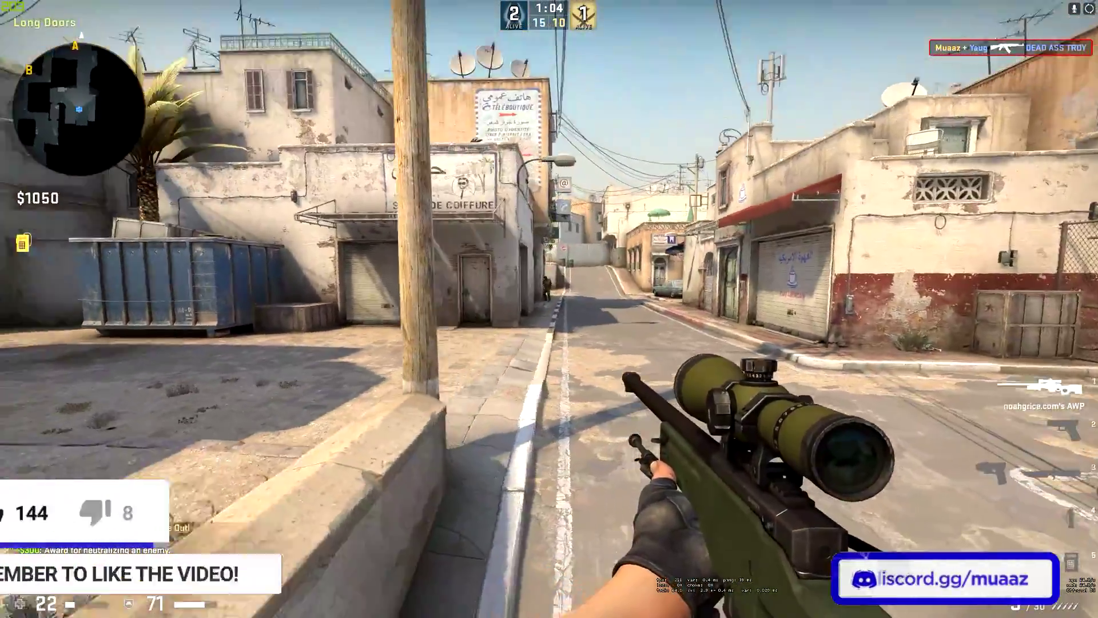
Pick off the remaining enemies with scoped AWP shots, then bring Discord to the front.
{"action": "right_click", "coordinate": [549, 309]}
{"action": "left_click", "coordinate": [549, 309]}
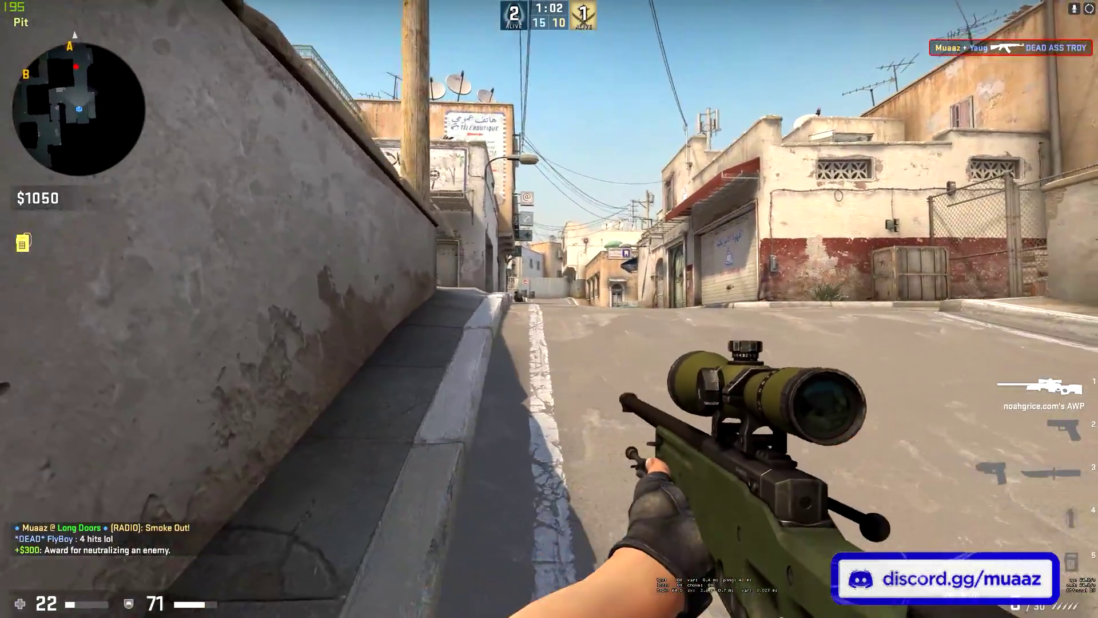
{"action": "right_click", "coordinate": [549, 309]}
{"action": "left_click", "coordinate": [550, 309]}
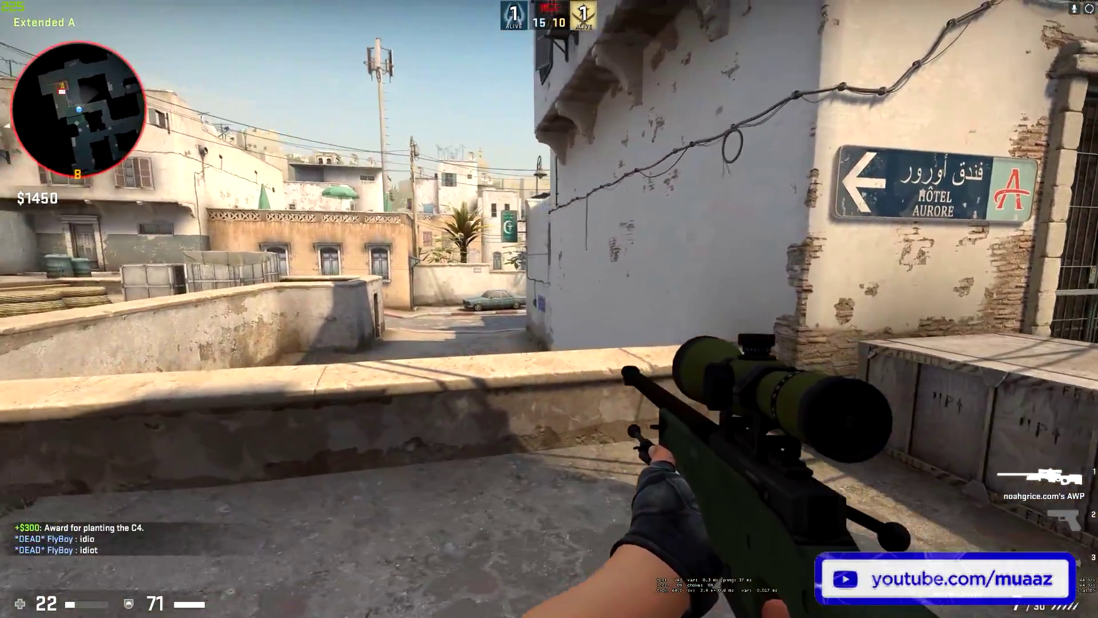
{"action": "right_click", "coordinate": [549, 309]}
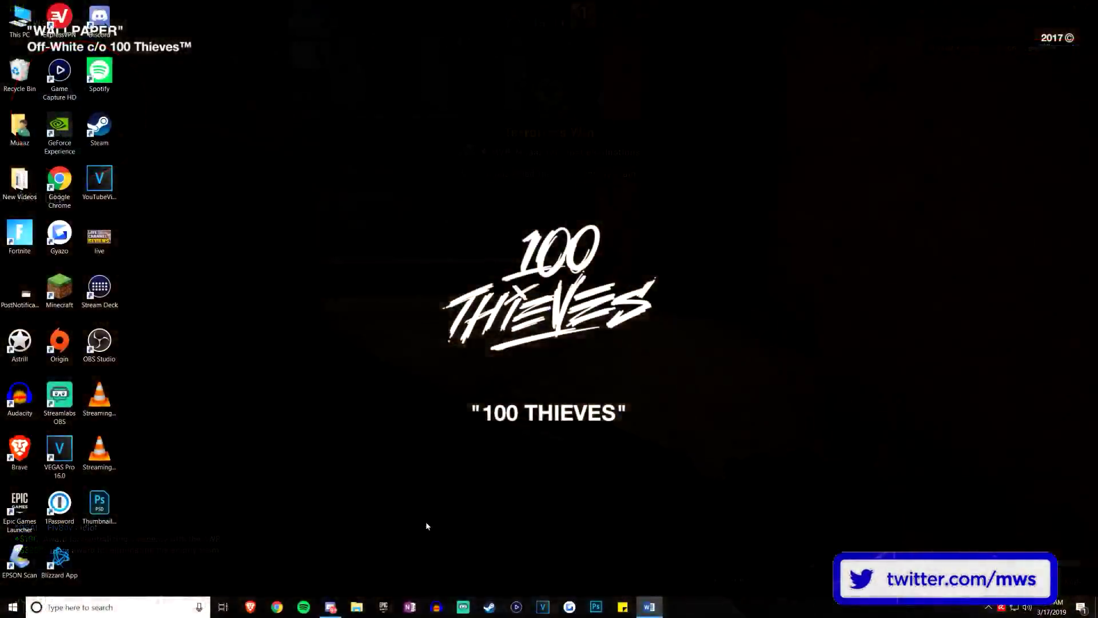
{"action": "left_click", "coordinate": [330, 607]}
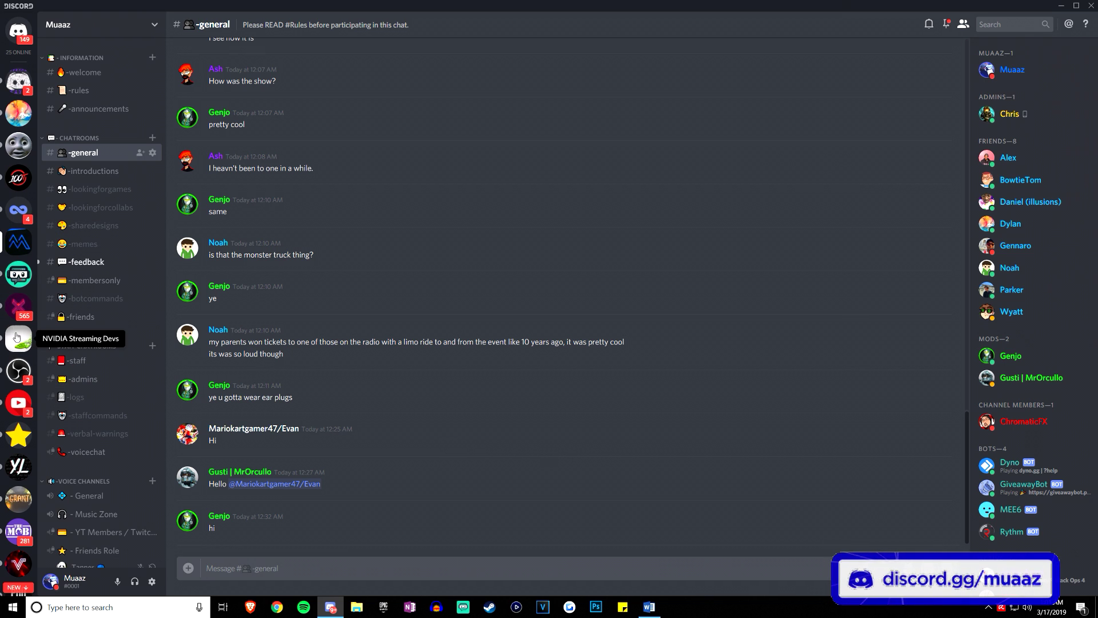
Scroll down the server sidebar and choose Add a Server.
{"action": "scroll", "coordinate": [16, 259], "scroll_direction": "down", "scroll_amount": 5}
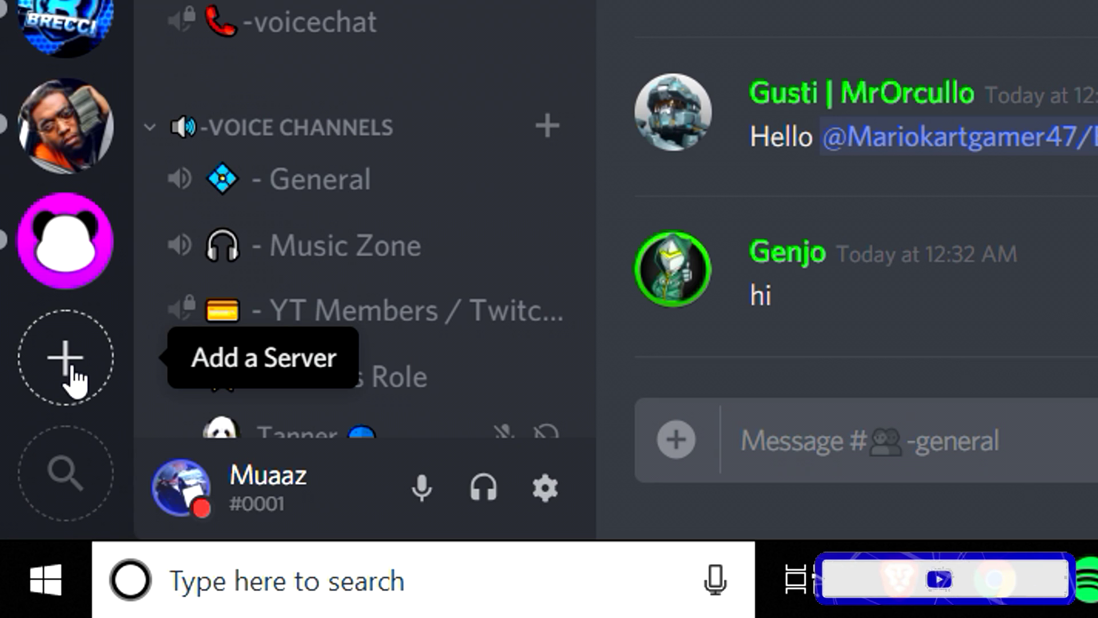
{"action": "left_click", "coordinate": [73, 371]}
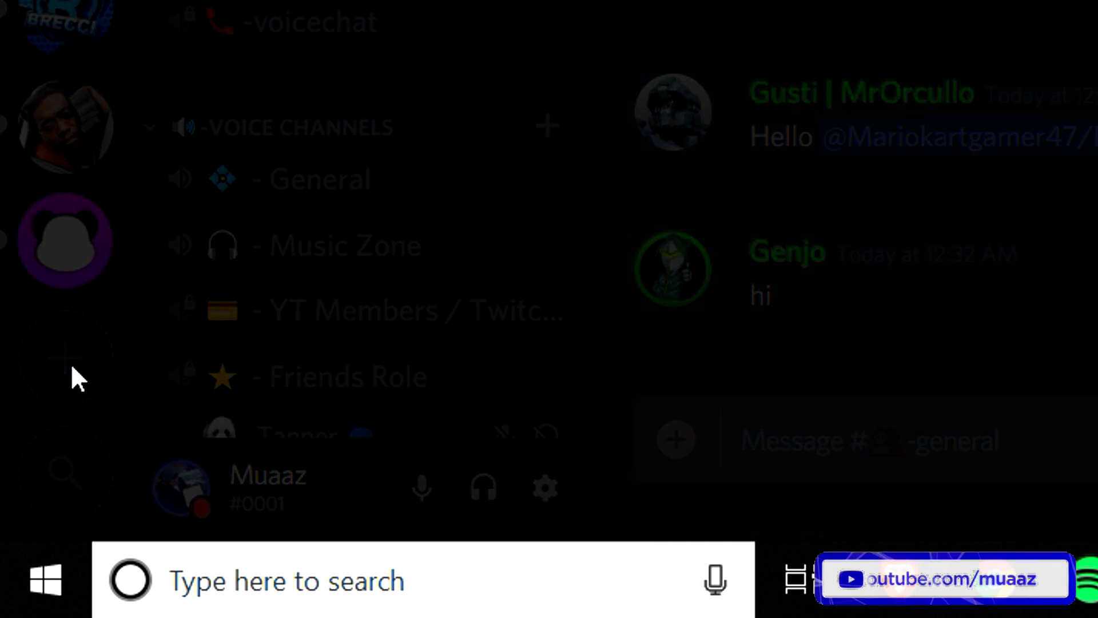
Create a new server named after the user ('... Test Serv') with region US East.
{"action": "left_click", "coordinate": [410, 460]}
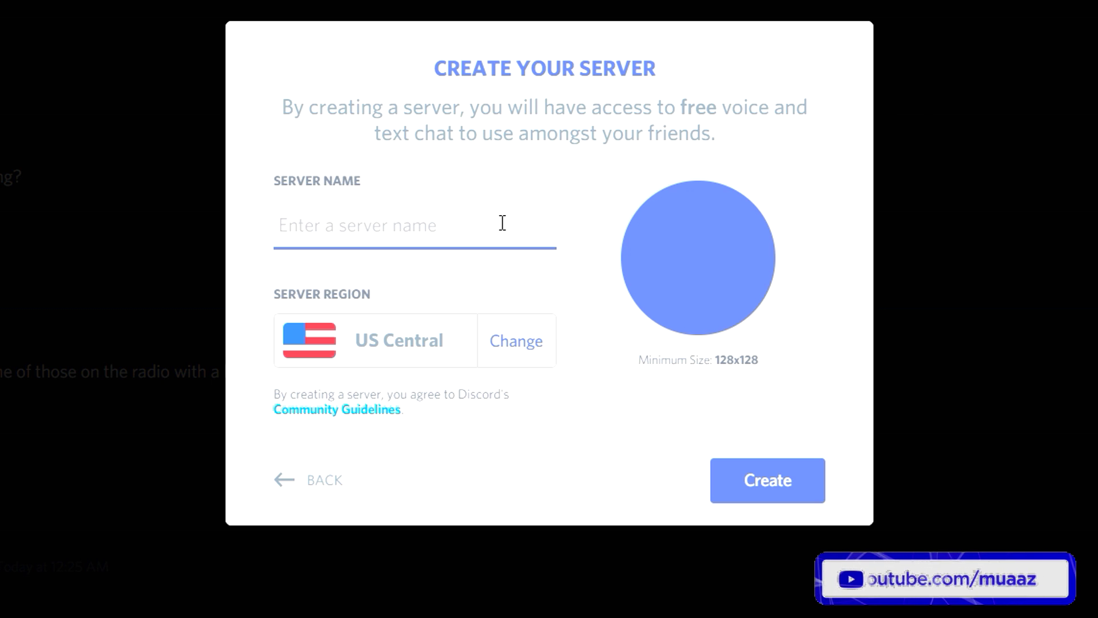
{"action": "type", "text": "Muaaz's Test Server"}
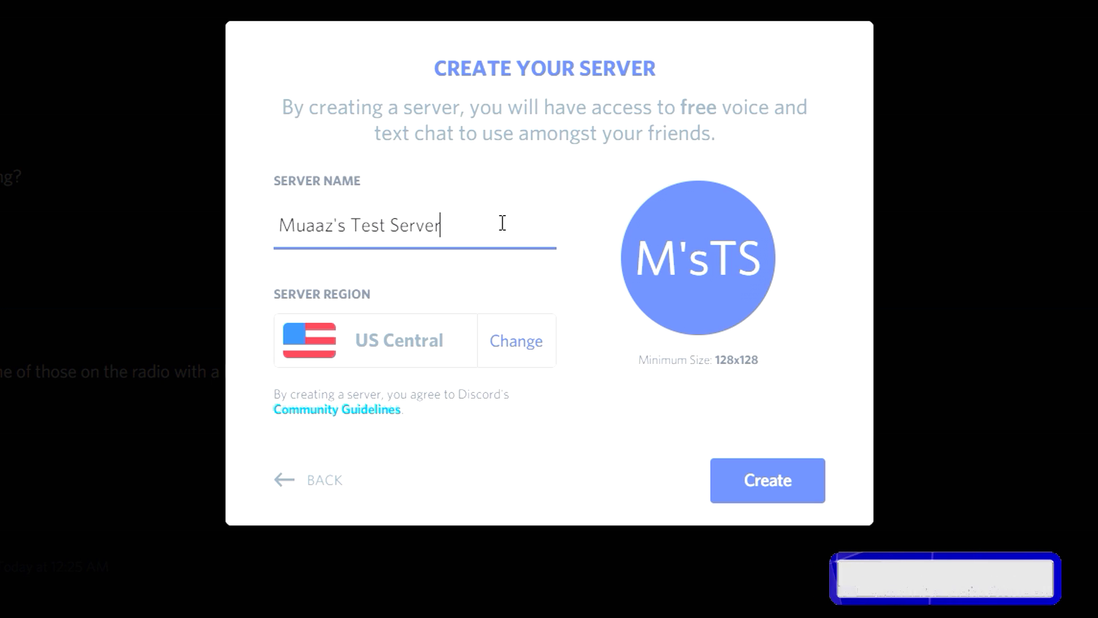
{"action": "left_click", "coordinate": [513, 357]}
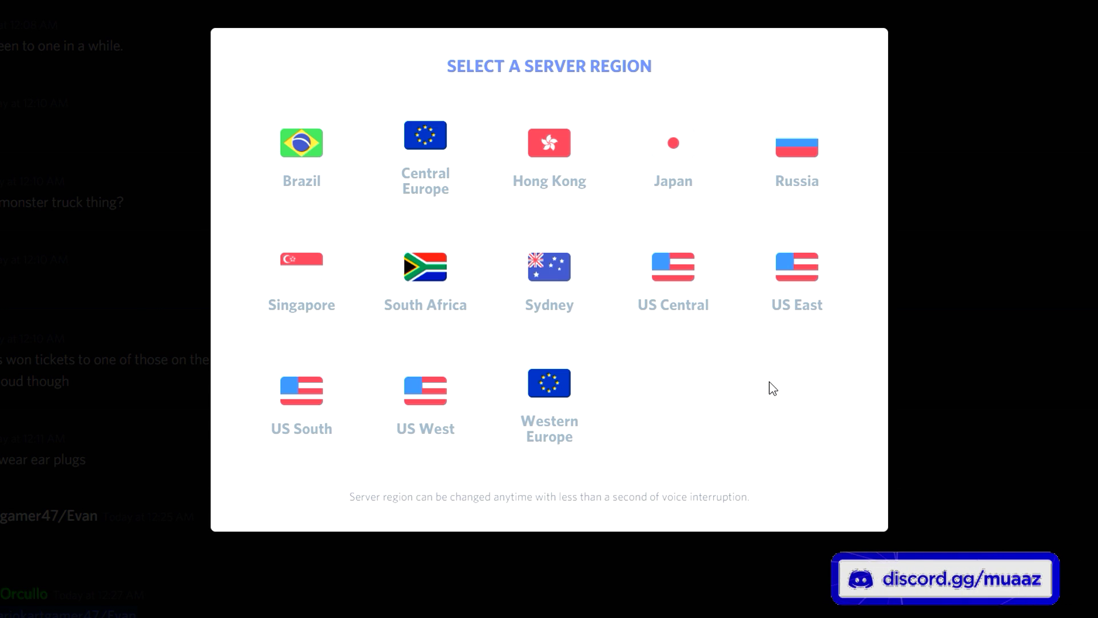
{"action": "left_click", "coordinate": [785, 311]}
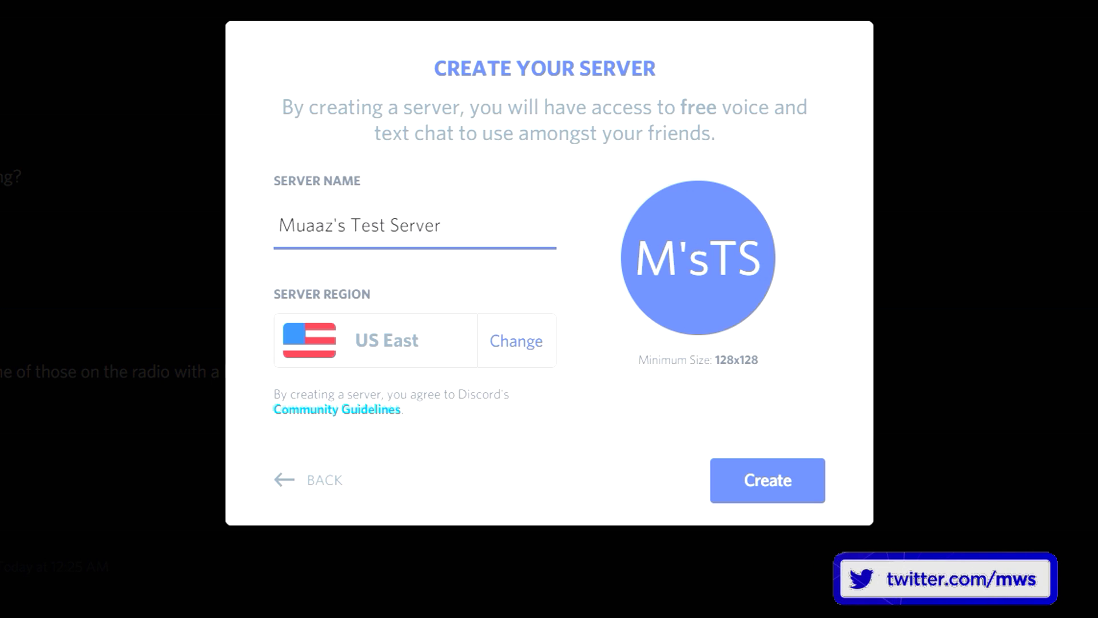
Set the drake-upset-video image as the server icon and create the server.
{"action": "left_click", "coordinate": [725, 289]}
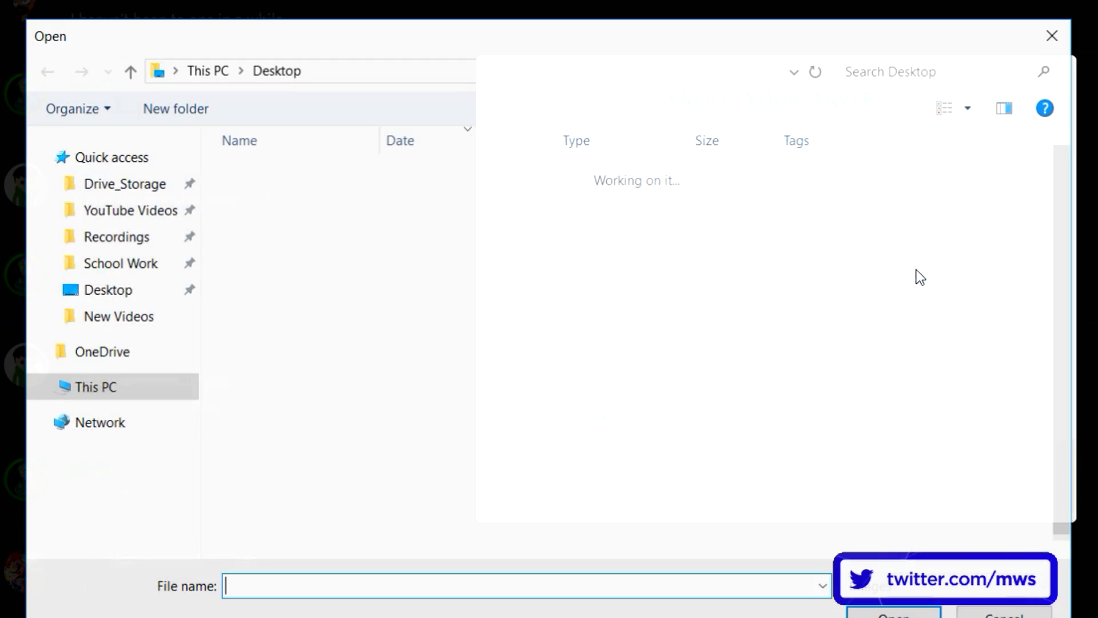
{"action": "double_click", "coordinate": [333, 527]}
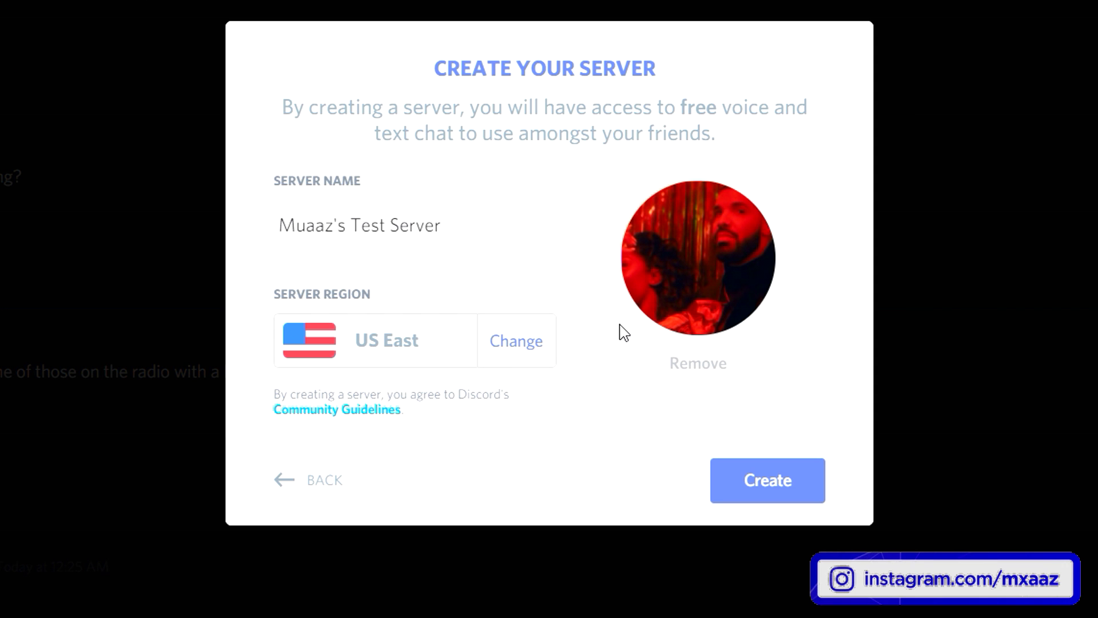
{"action": "left_click", "coordinate": [738, 493]}
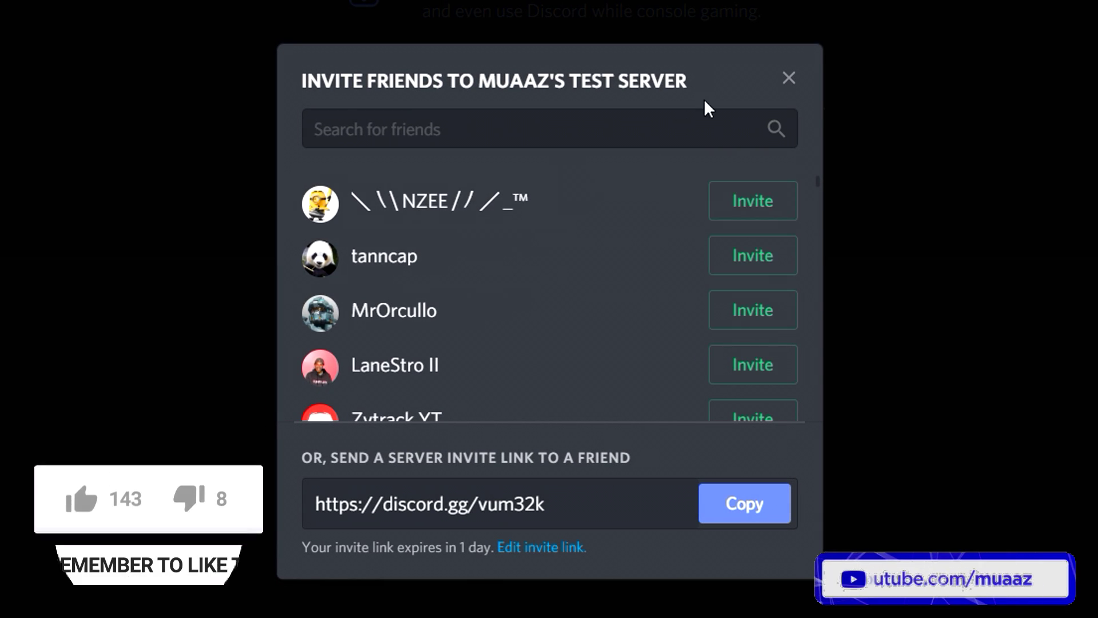
Close the Invite Friends prompt and look over the main community server's chat.
{"action": "left_click", "coordinate": [789, 78]}
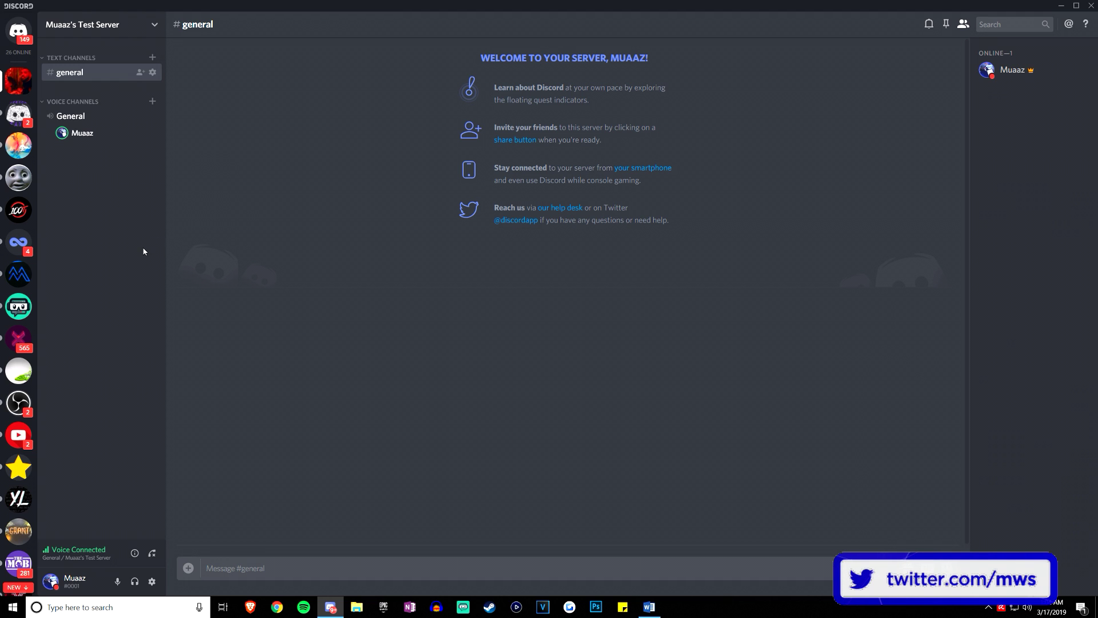
{"action": "left_click", "coordinate": [27, 277]}
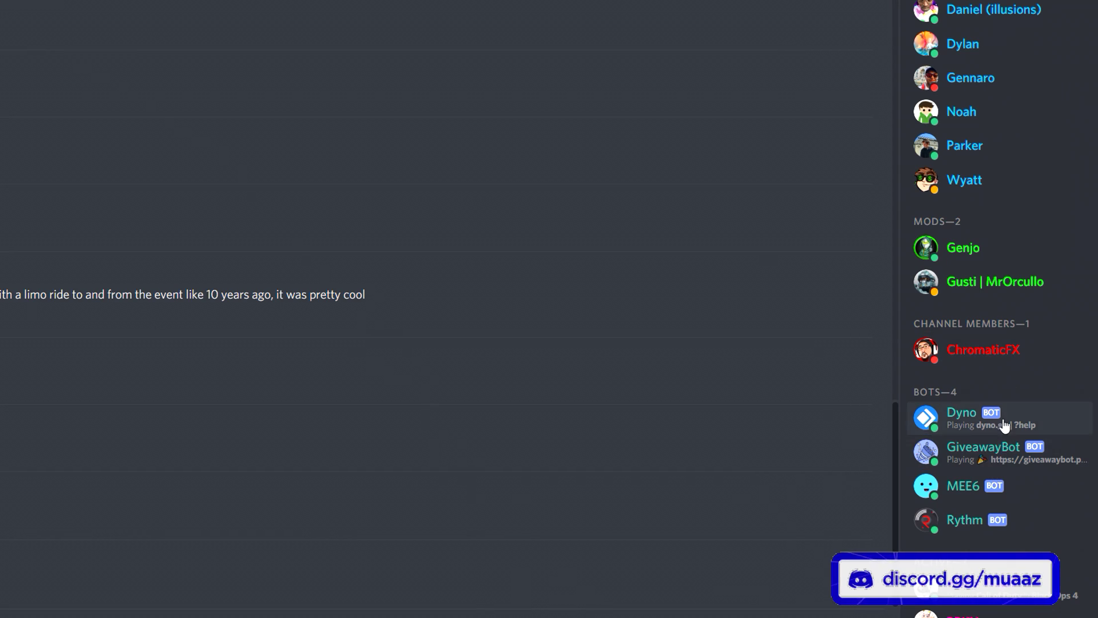
{"action": "scroll", "coordinate": [1005, 433], "scroll_direction": "down", "scroll_amount": 6}
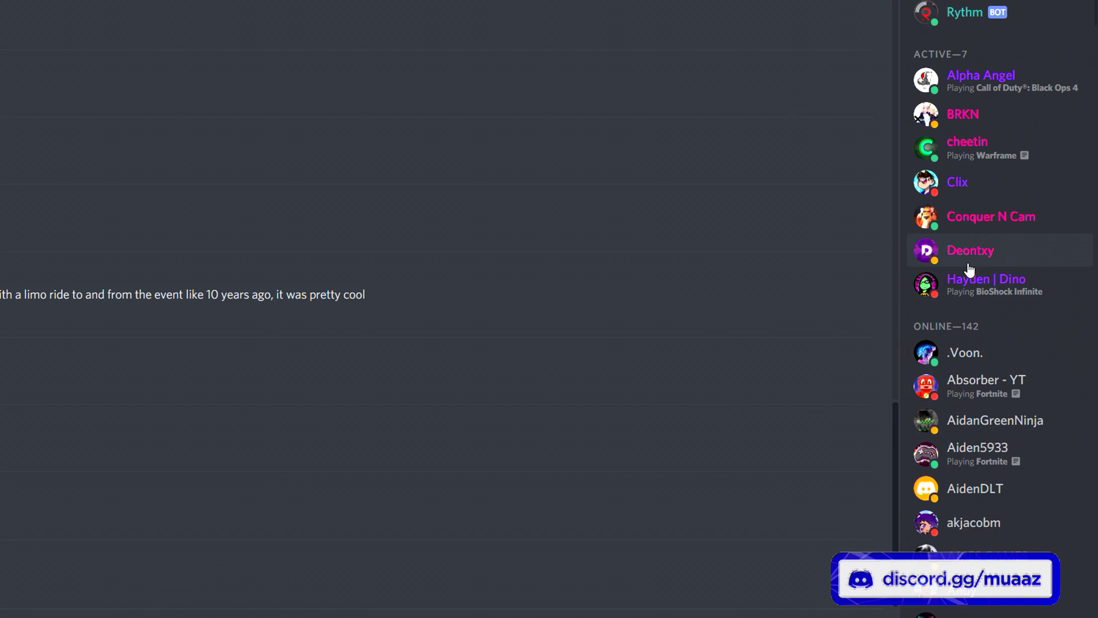
{"action": "scroll", "coordinate": [971, 274], "scroll_direction": "up", "scroll_amount": 5}
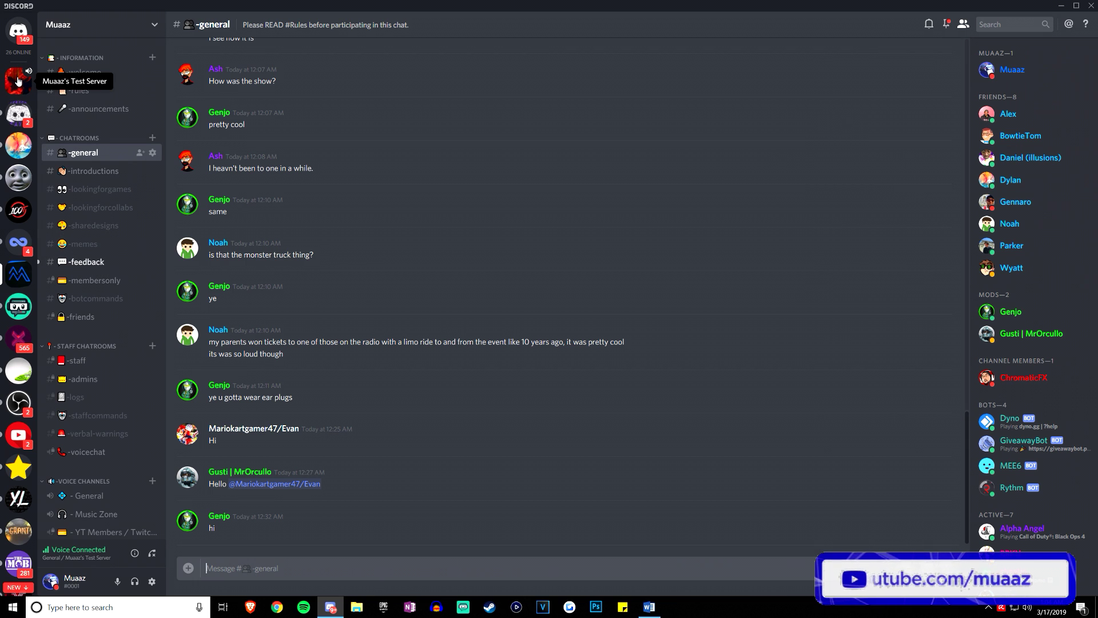
Switch between the test server and the main server, then open the 100 Thieves server.
{"action": "left_click", "coordinate": [19, 82]}
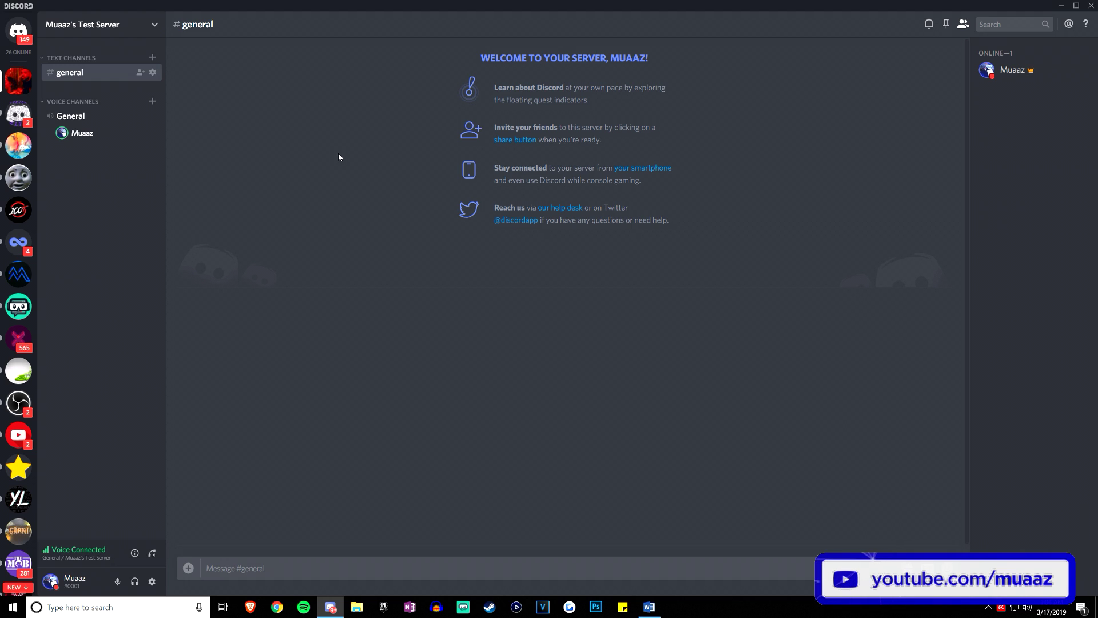
{"action": "left_click", "coordinate": [19, 274]}
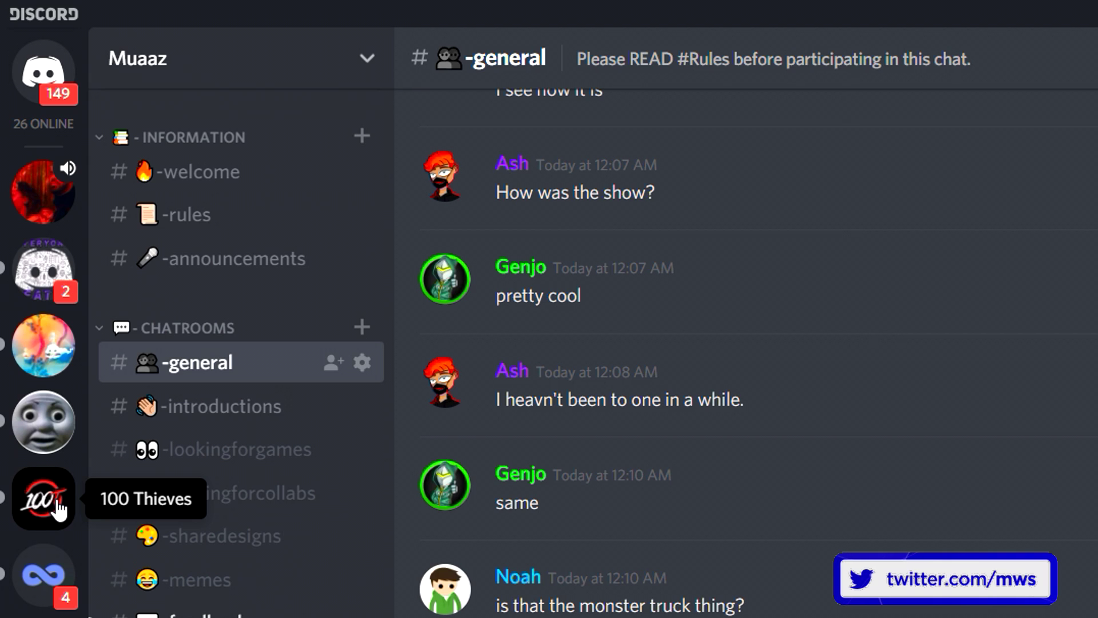
{"action": "left_click", "coordinate": [57, 506]}
Scroll through the 100 Thieves channel list, then go back to the main server.
{"action": "scroll", "coordinate": [228, 420], "scroll_direction": "up", "scroll_amount": 5}
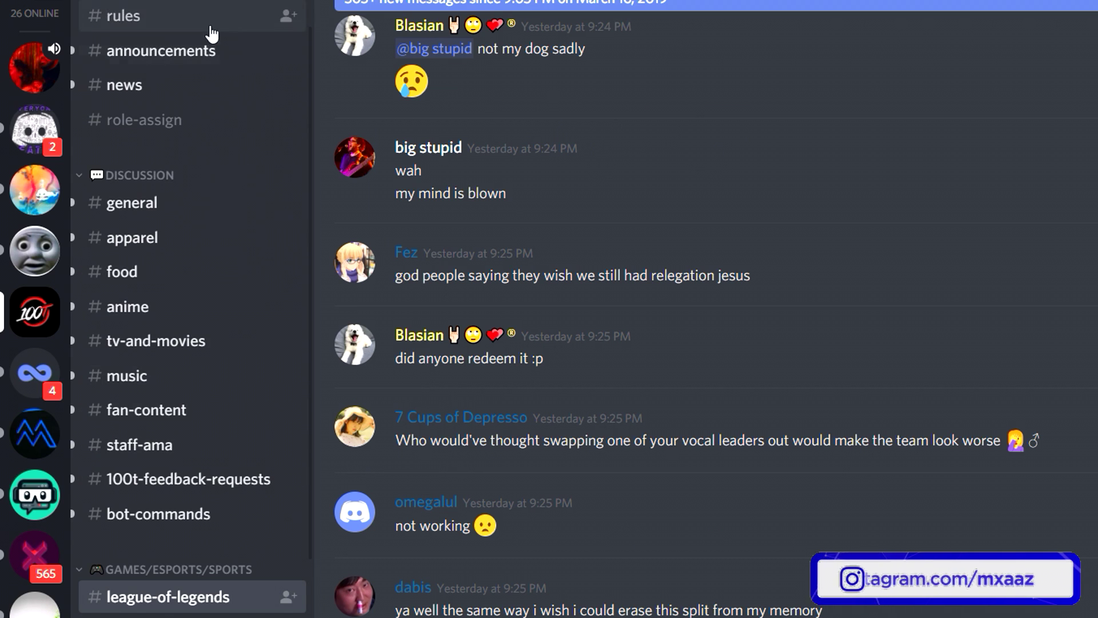
{"action": "scroll", "coordinate": [213, 34], "scroll_direction": "up", "scroll_amount": 1}
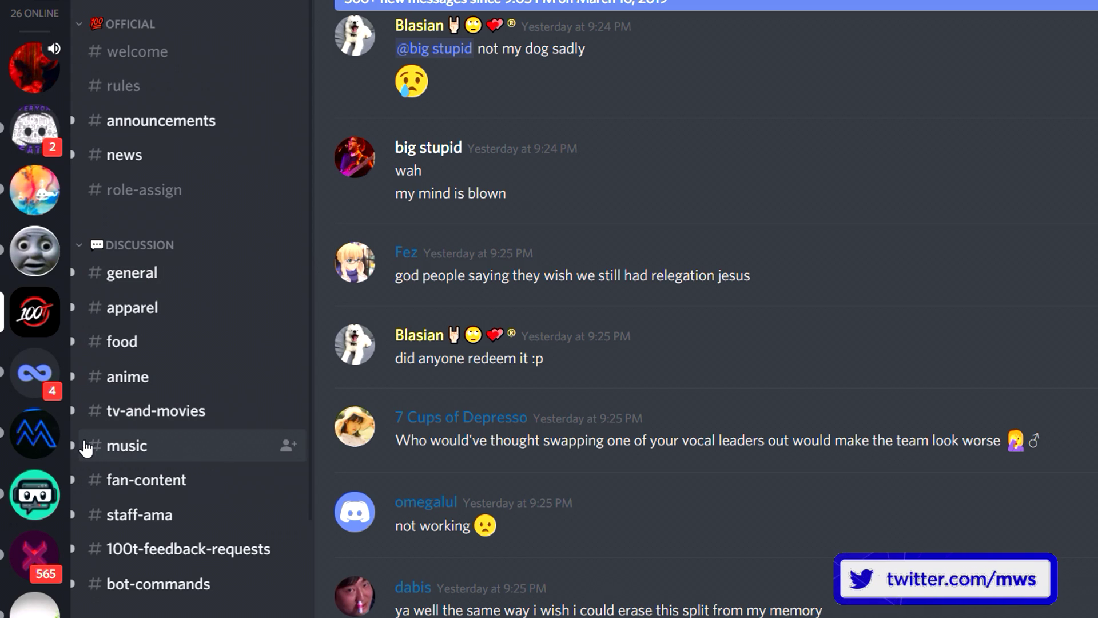
{"action": "left_click", "coordinate": [53, 439]}
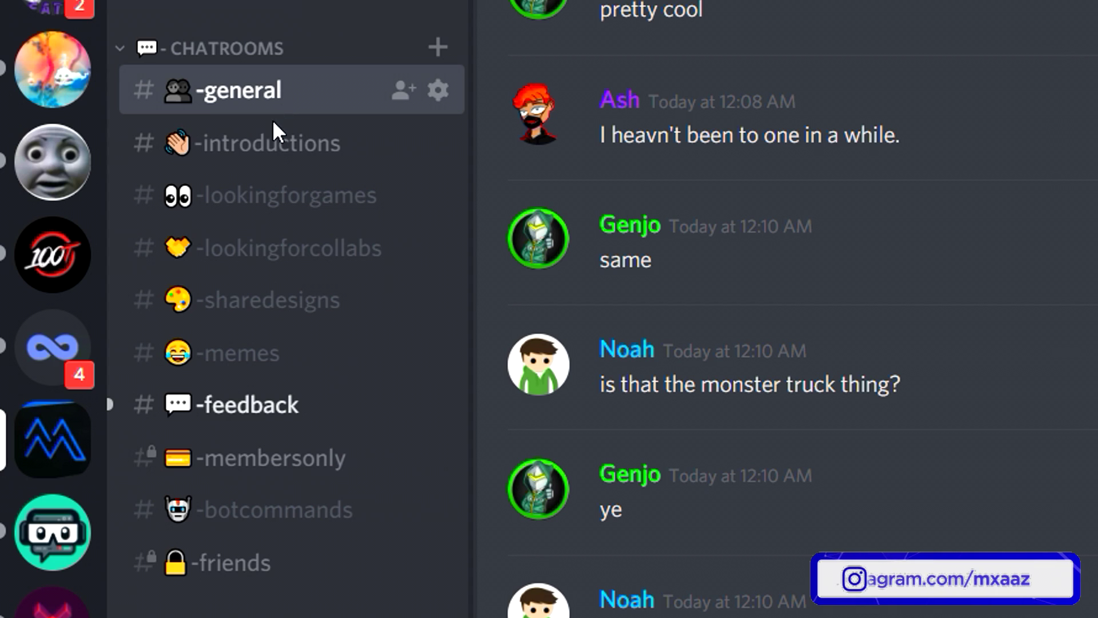
Browse -introductions and -lookingforcollabs, ending on the -sharedesigns channel's posted images.
{"action": "left_click", "coordinate": [272, 137]}
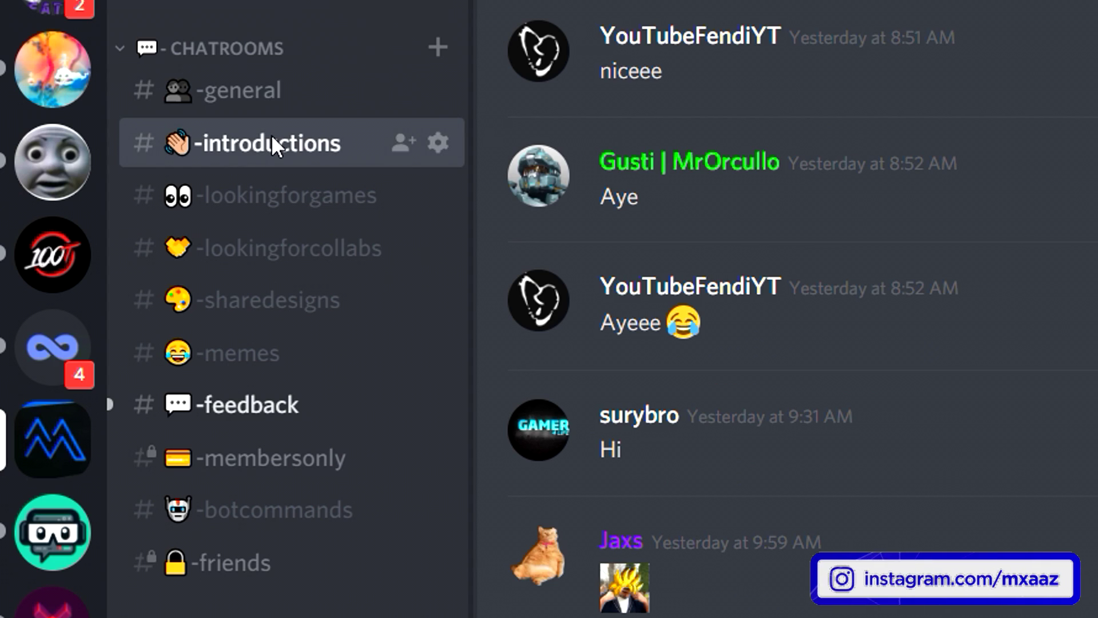
{"action": "left_click", "coordinate": [296, 249]}
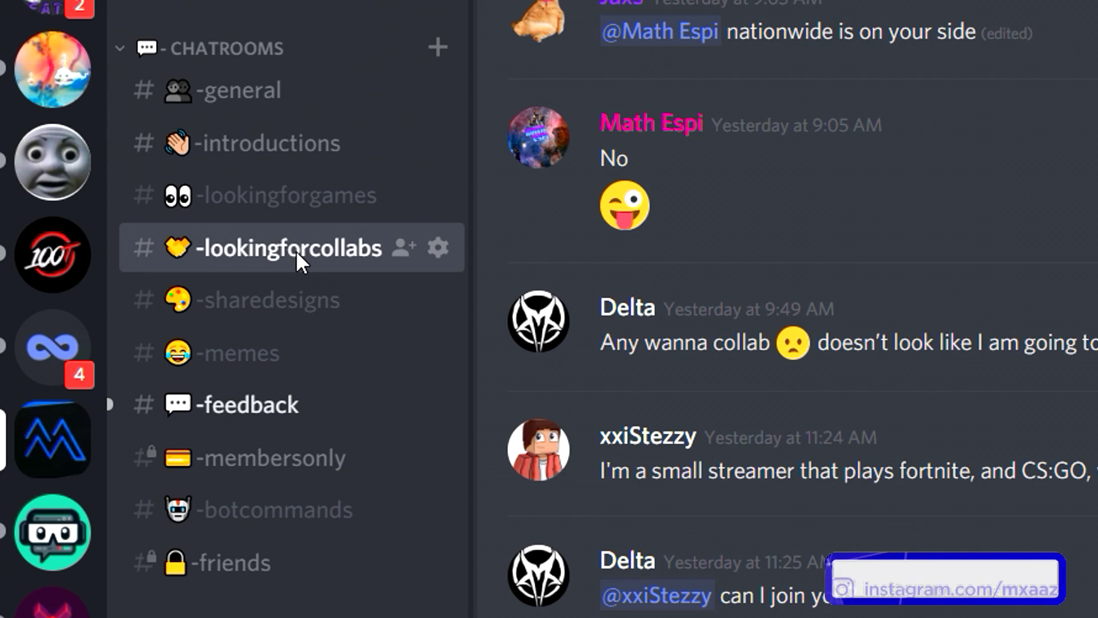
{"action": "left_click", "coordinate": [301, 309]}
{"action": "scroll", "coordinate": [1041, 543], "scroll_direction": "up", "scroll_amount": 10}
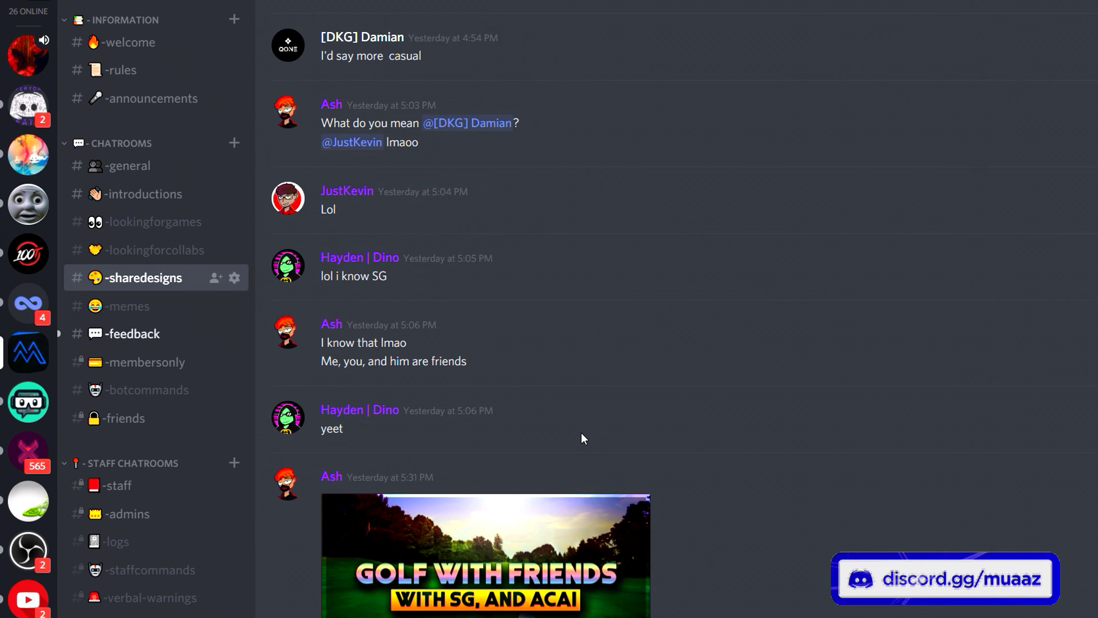
{"action": "scroll", "coordinate": [581, 432], "scroll_direction": "up", "scroll_amount": 15}
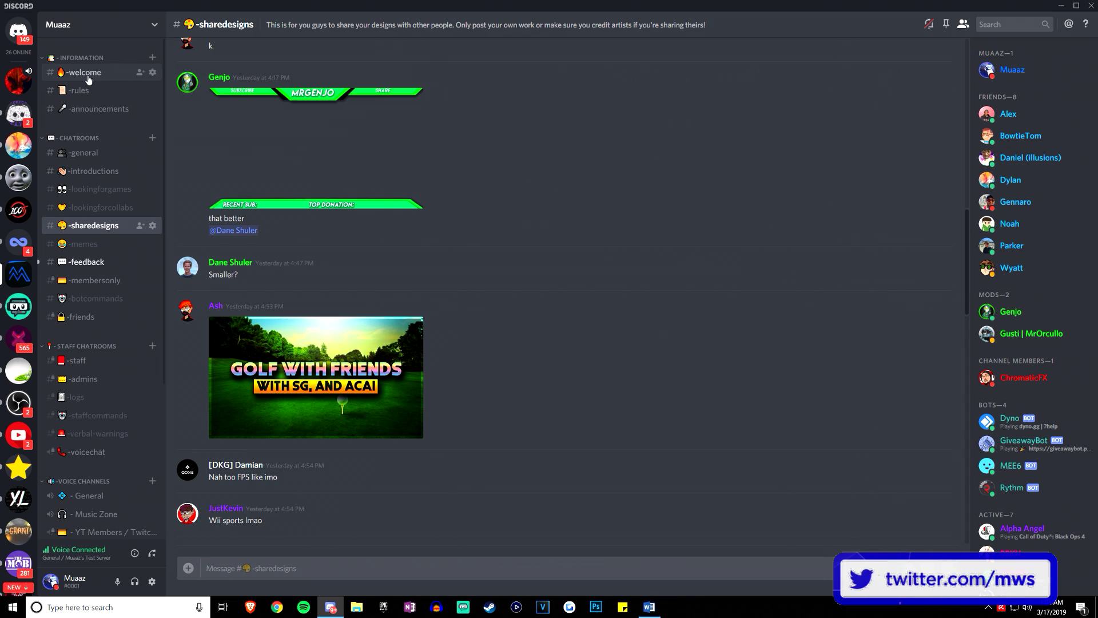
Read through the main server's -welcome channel.
{"action": "left_click", "coordinate": [265, 229]}
{"action": "scroll", "coordinate": [364, 222], "scroll_direction": "up", "scroll_amount": 5}
{"action": "scroll", "coordinate": [363, 221], "scroll_direction": "down", "scroll_amount": 1}
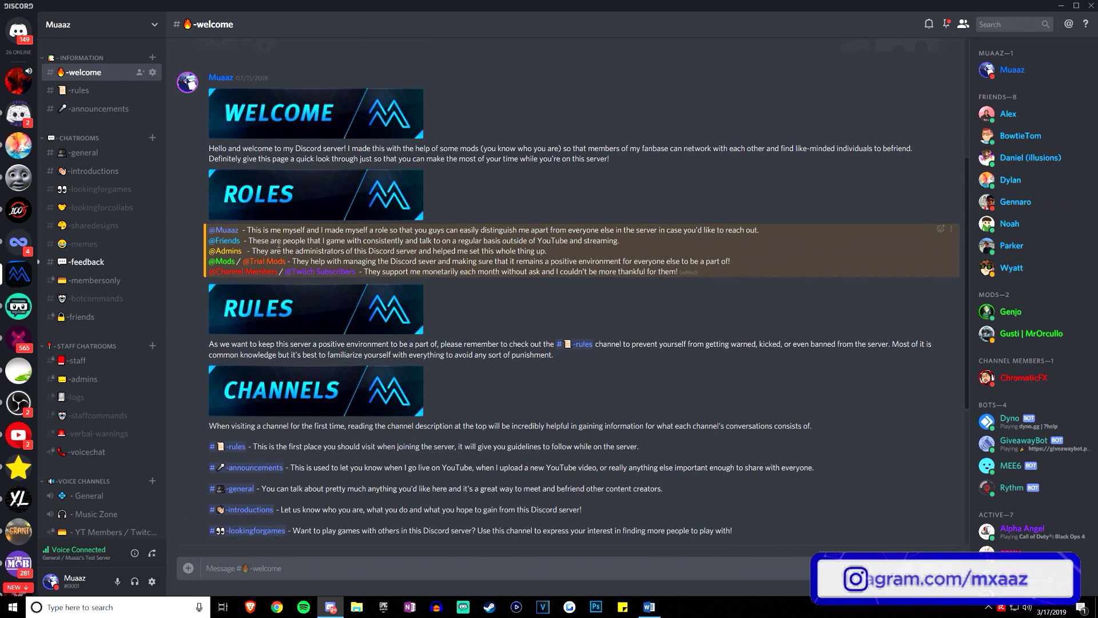
{"action": "scroll", "coordinate": [278, 243], "scroll_direction": "down", "scroll_amount": 2}
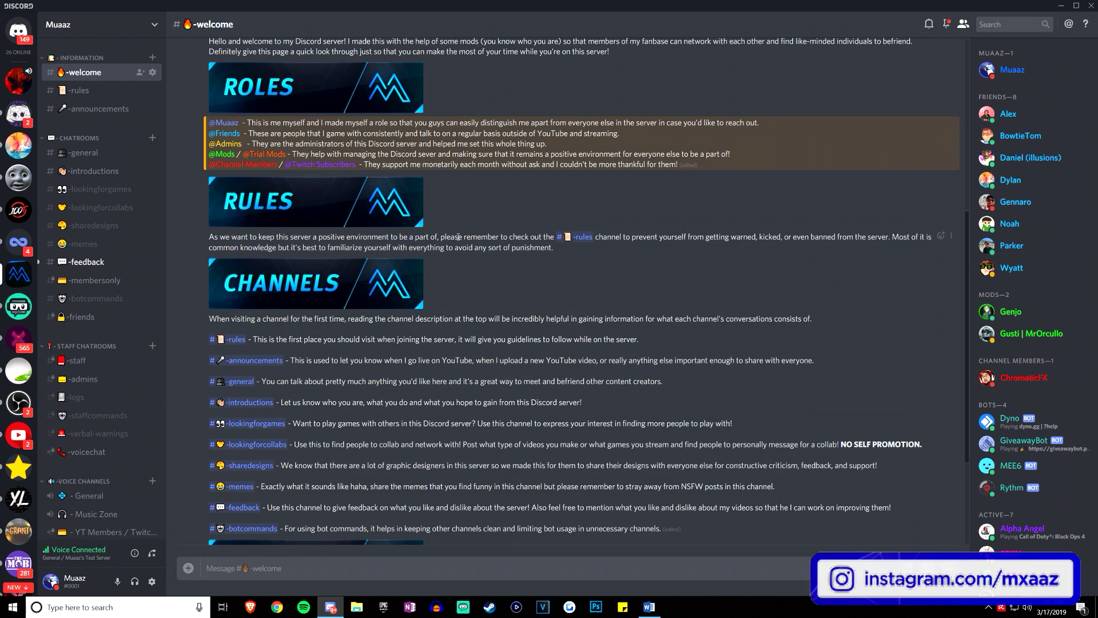
{"action": "scroll", "coordinate": [459, 236], "scroll_direction": "down", "scroll_amount": 3}
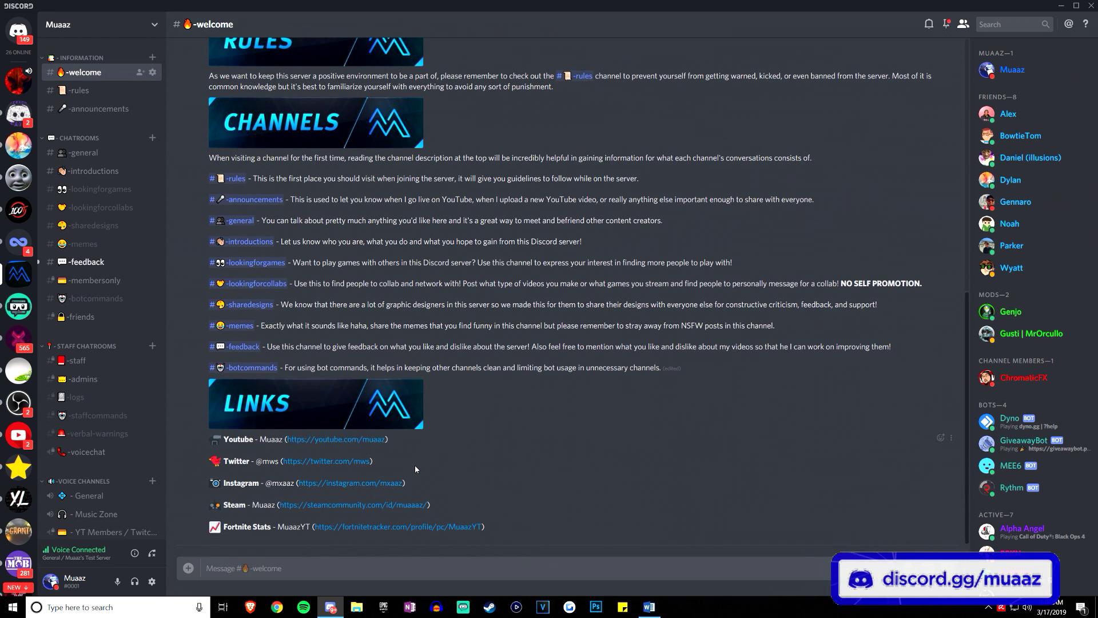
Review the -rules and -announcements channels, finishing back on -rules.
{"action": "left_click", "coordinate": [79, 90]}
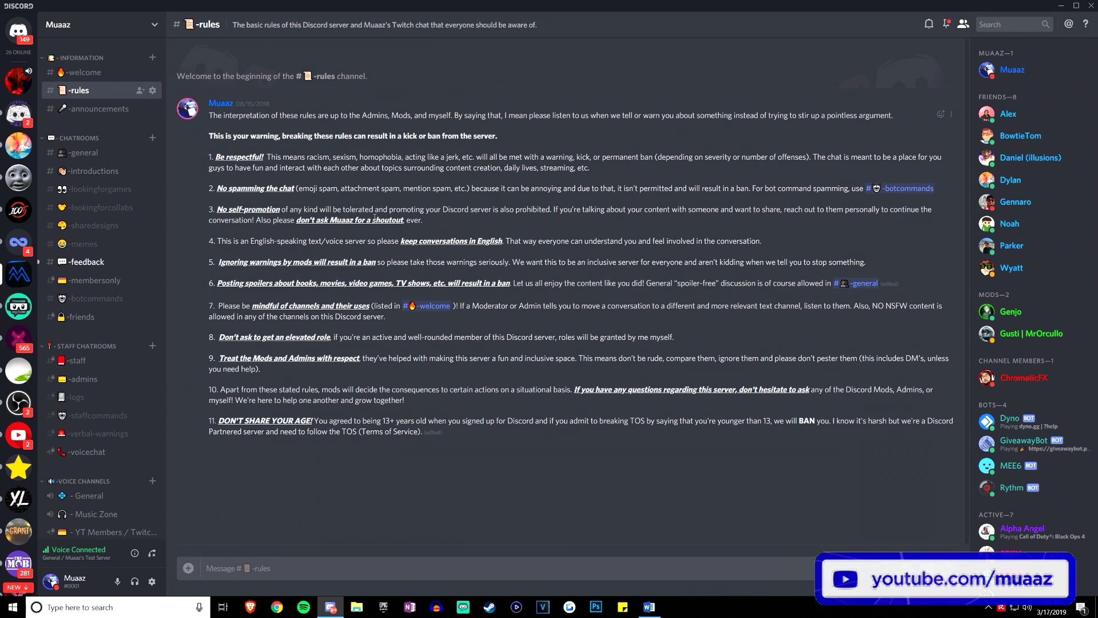
{"action": "left_click", "coordinate": [117, 118]}
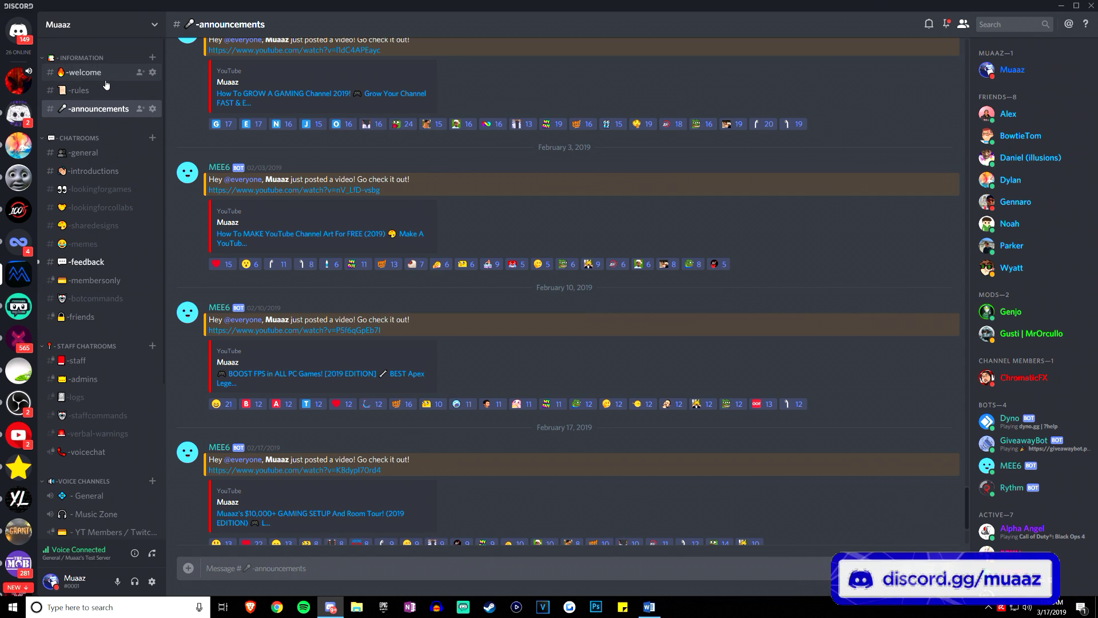
{"action": "left_click", "coordinate": [100, 90]}
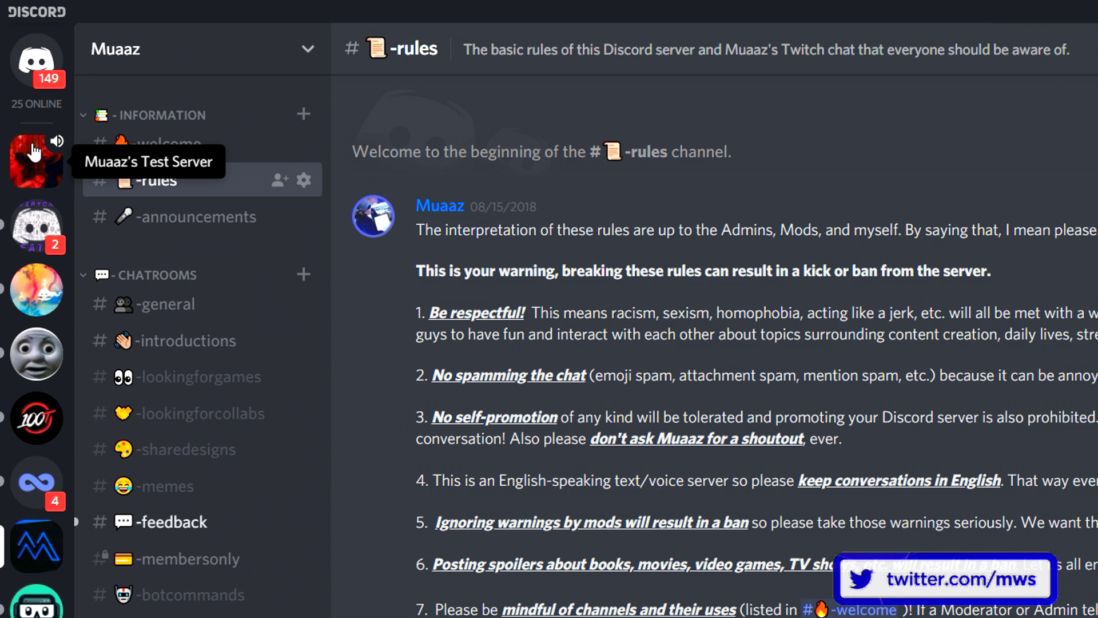
{"action": "left_click", "coordinate": [18, 81]}
Create an 'Important' category in the test server and drag it to the top of the channel list.
{"action": "right_click", "coordinate": [228, 426]}
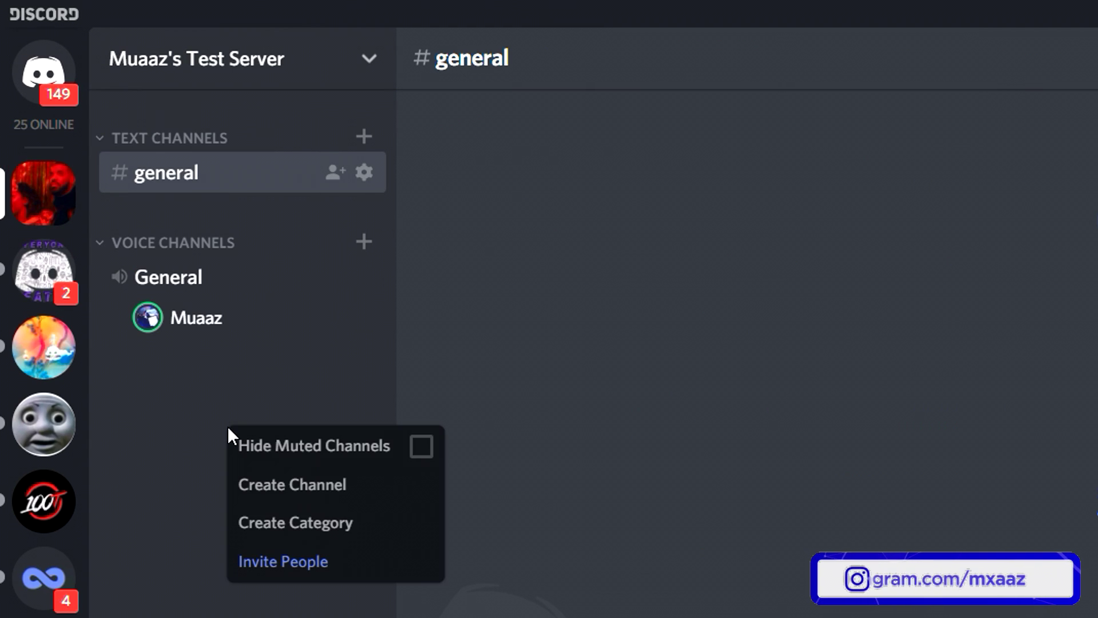
{"action": "left_click", "coordinate": [311, 527]}
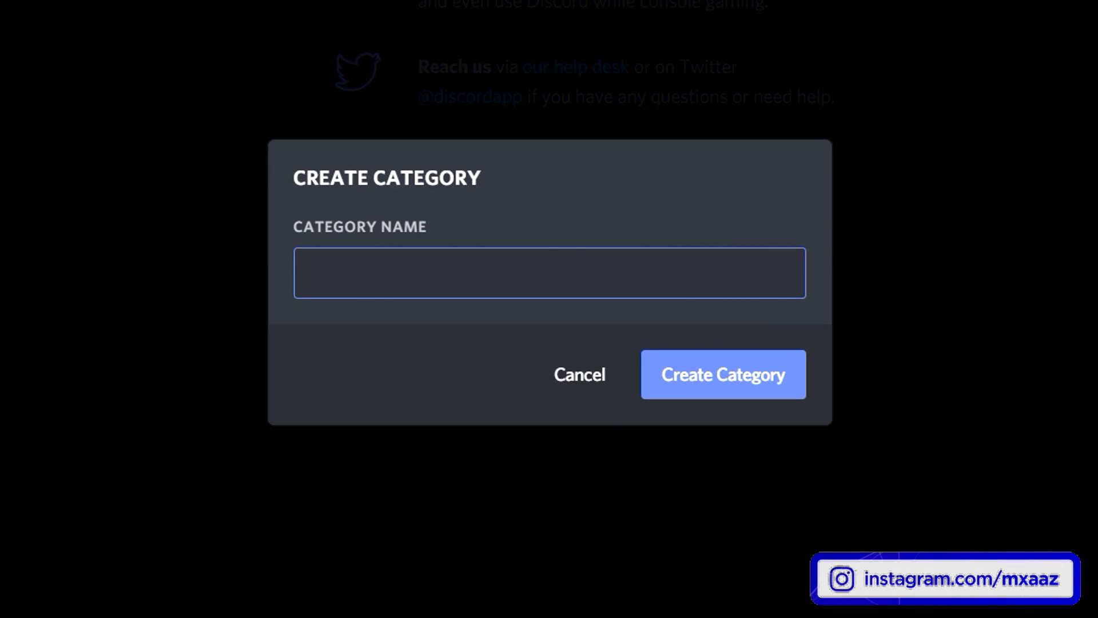
{"action": "type", "text": "Important"}
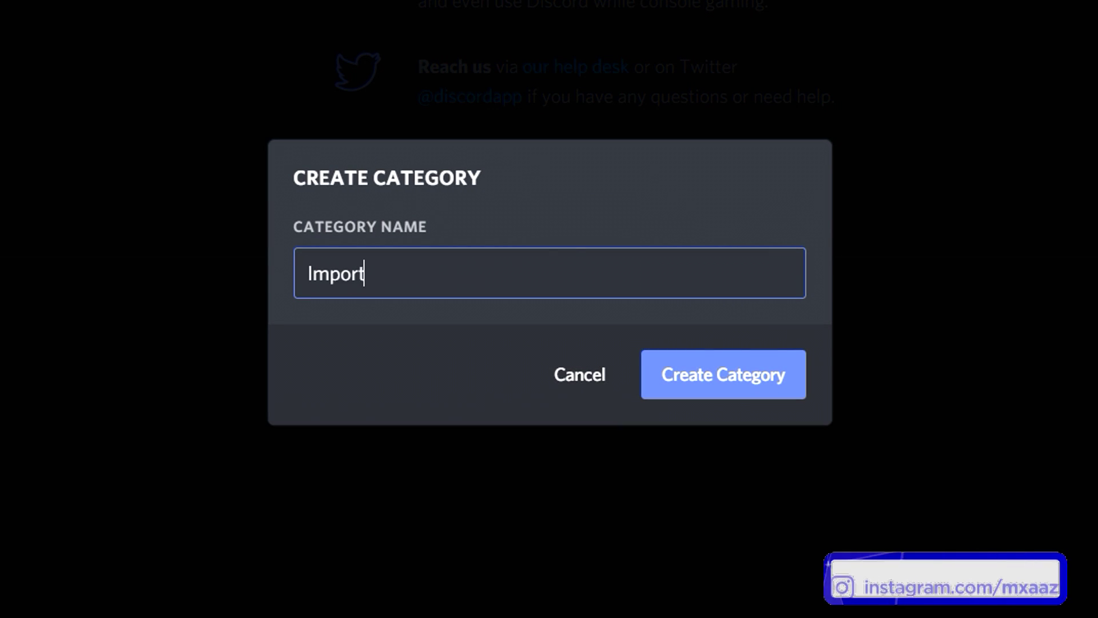
{"action": "left_click", "coordinate": [686, 376]}
{"action": "left_click_drag", "start_coordinate": [166, 395], "coordinate": [170, 117]}
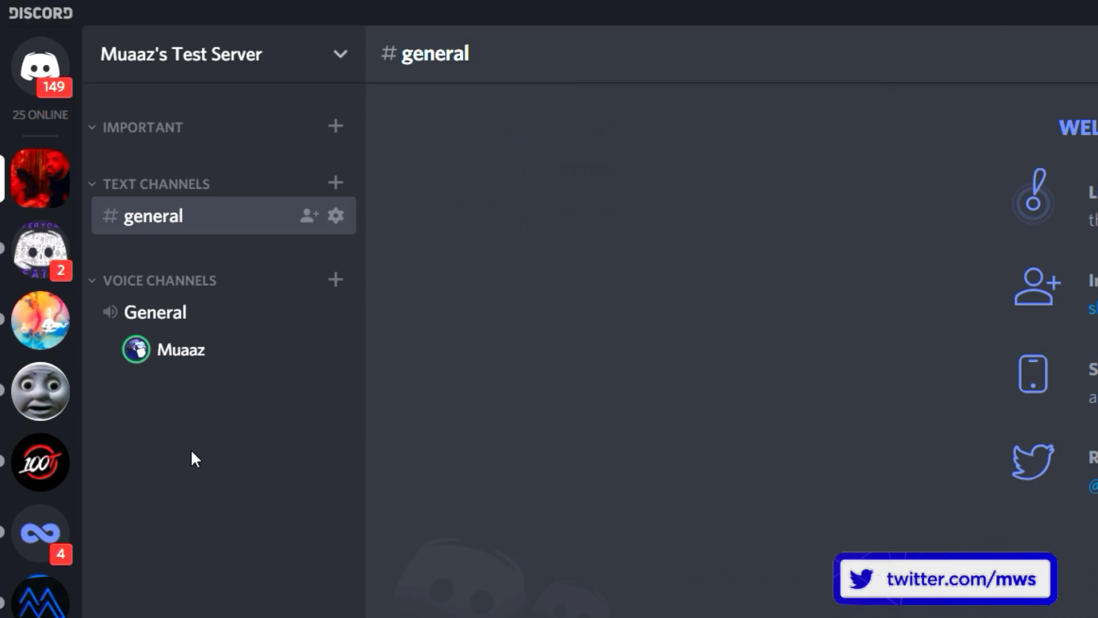
{"action": "right_click", "coordinate": [87, 208]}
Create a 'welcome' text channel and move it into the IMPORTANT category.
{"action": "left_click", "coordinate": [103, 231]}
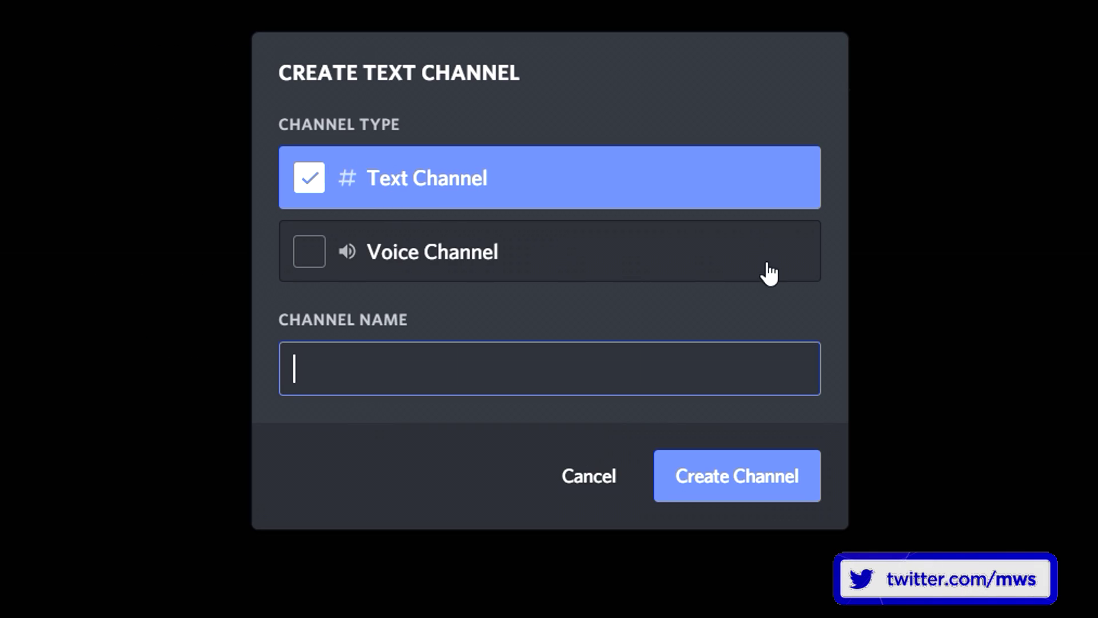
{"action": "type", "text": "welcomme"}
{"action": "key", "text": "BackSpace"}
{"action": "key", "text": "BackSpace"}
{"action": "type", "text": "e"}
{"action": "left_click", "coordinate": [745, 464]}
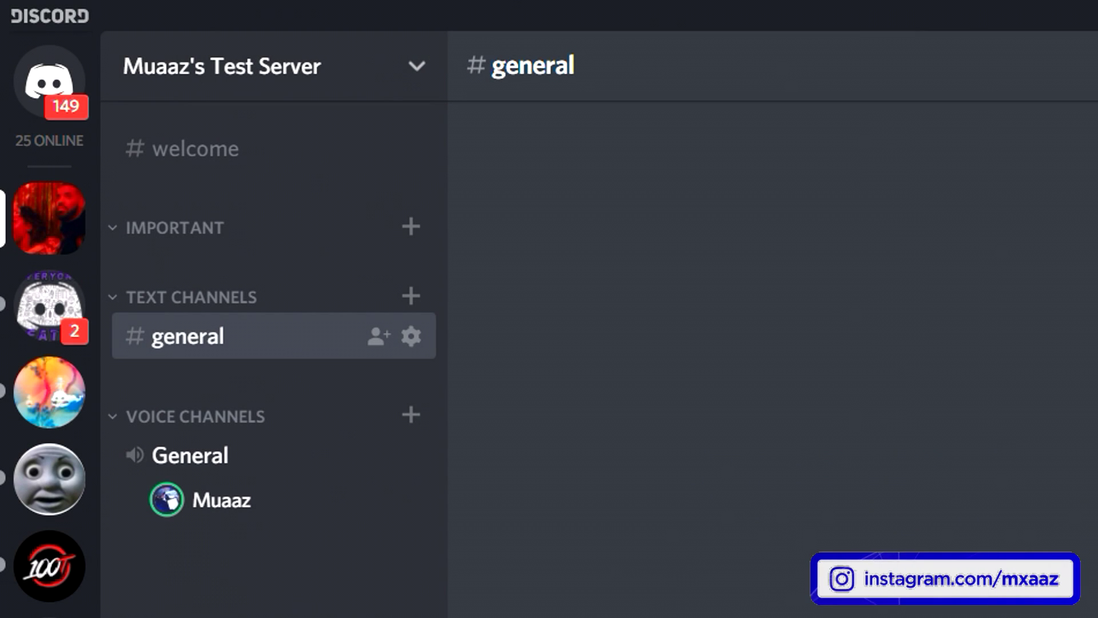
{"action": "left_click_drag", "start_coordinate": [201, 150], "coordinate": [203, 224]}
Bring up the main server's -rules channel for reference.
{"action": "left_click", "coordinate": [37, 556]}
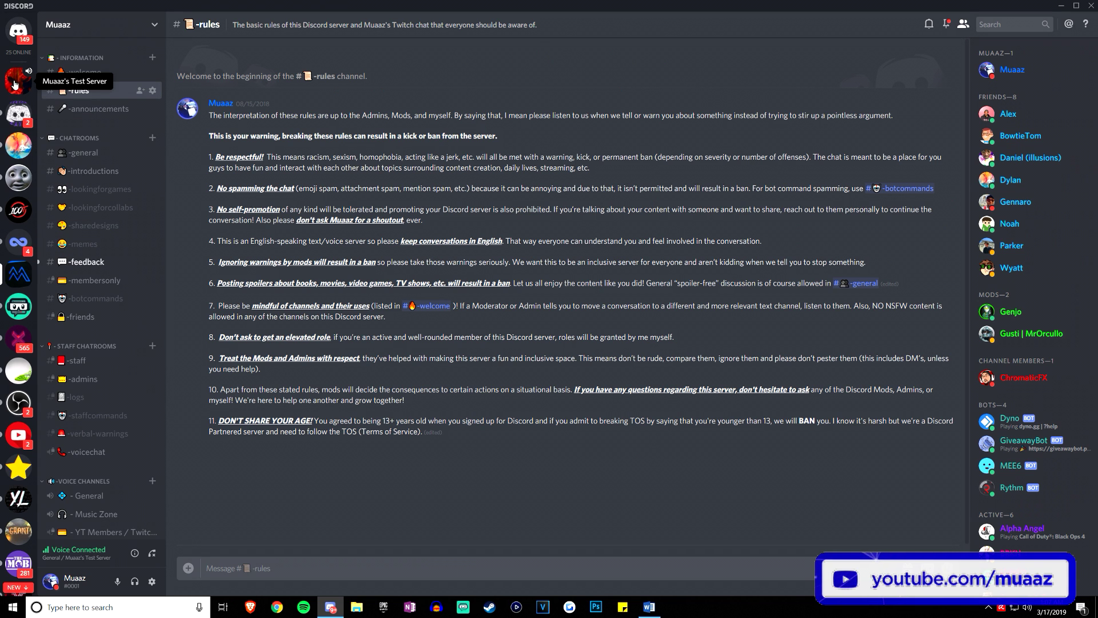
{"action": "left_click", "coordinate": [14, 83]}
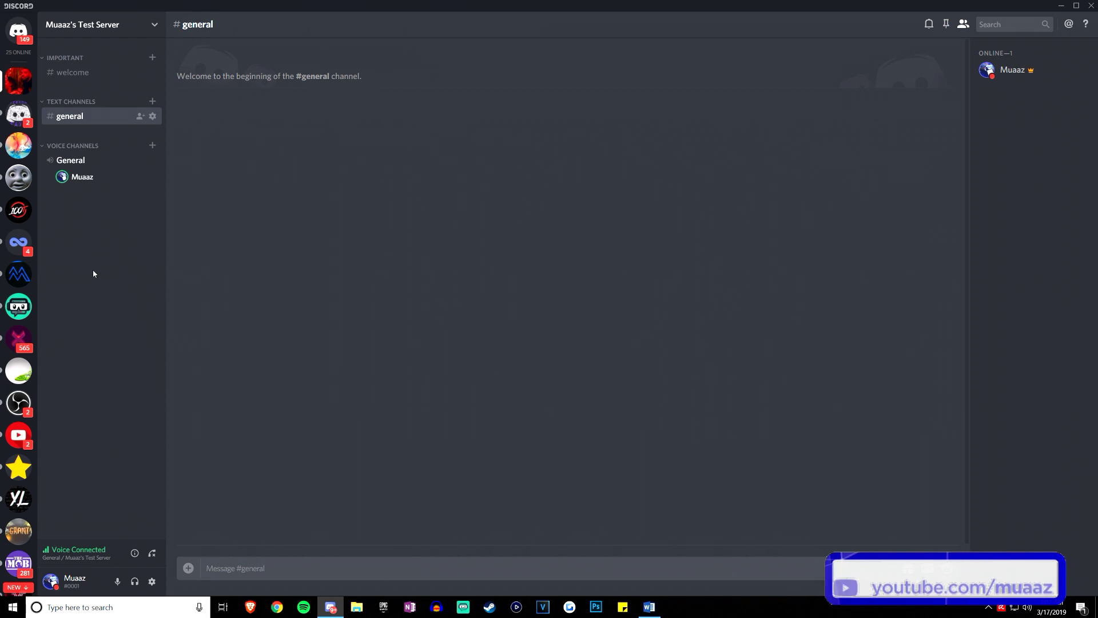
{"action": "left_click", "coordinate": [28, 274]}
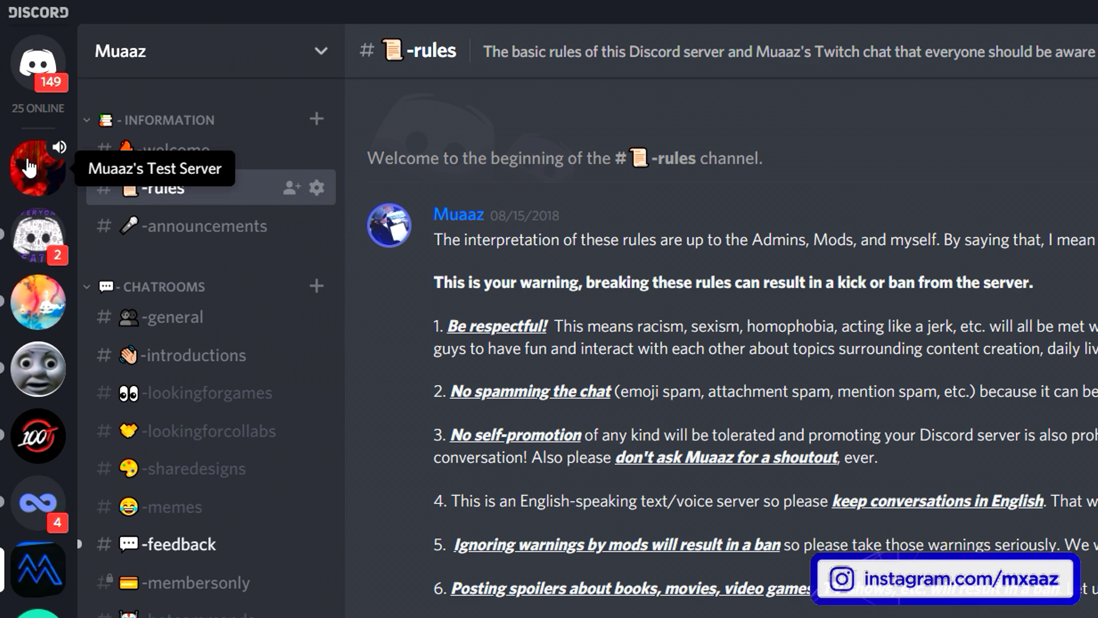
Open the test server's welcome channel settings on its Permissions page.
{"action": "left_click", "coordinate": [18, 80]}
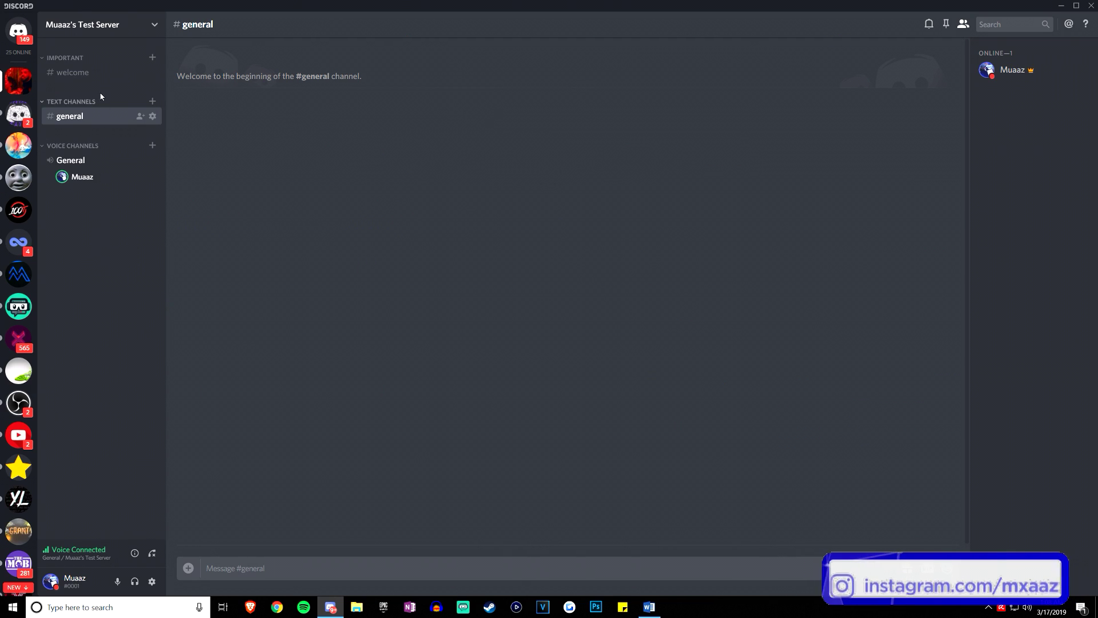
{"action": "left_click", "coordinate": [90, 74]}
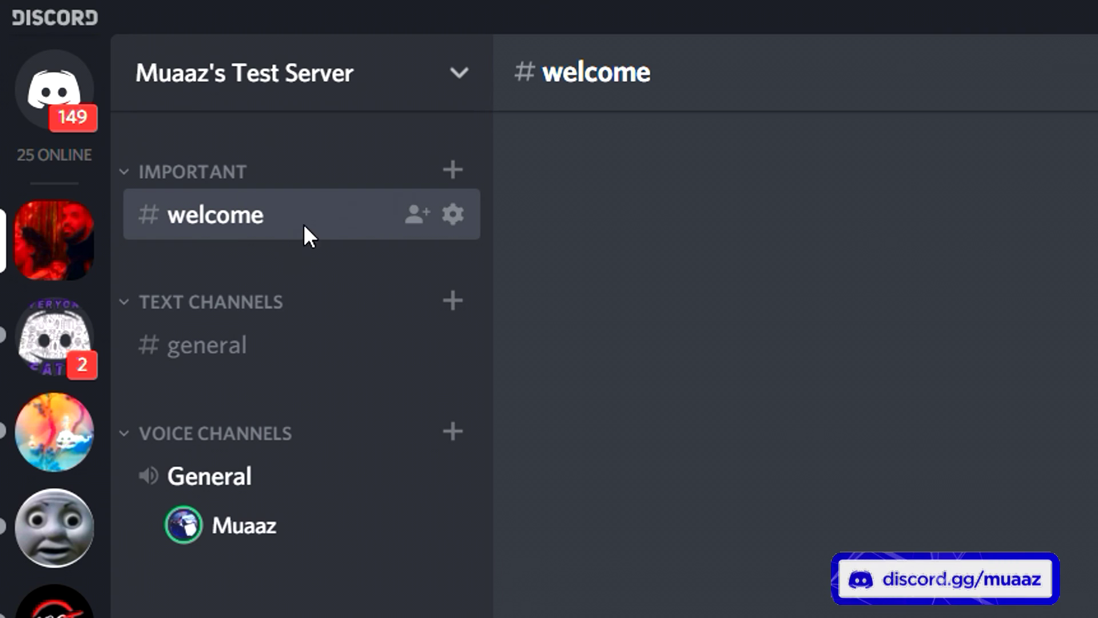
{"action": "left_click", "coordinate": [452, 216]}
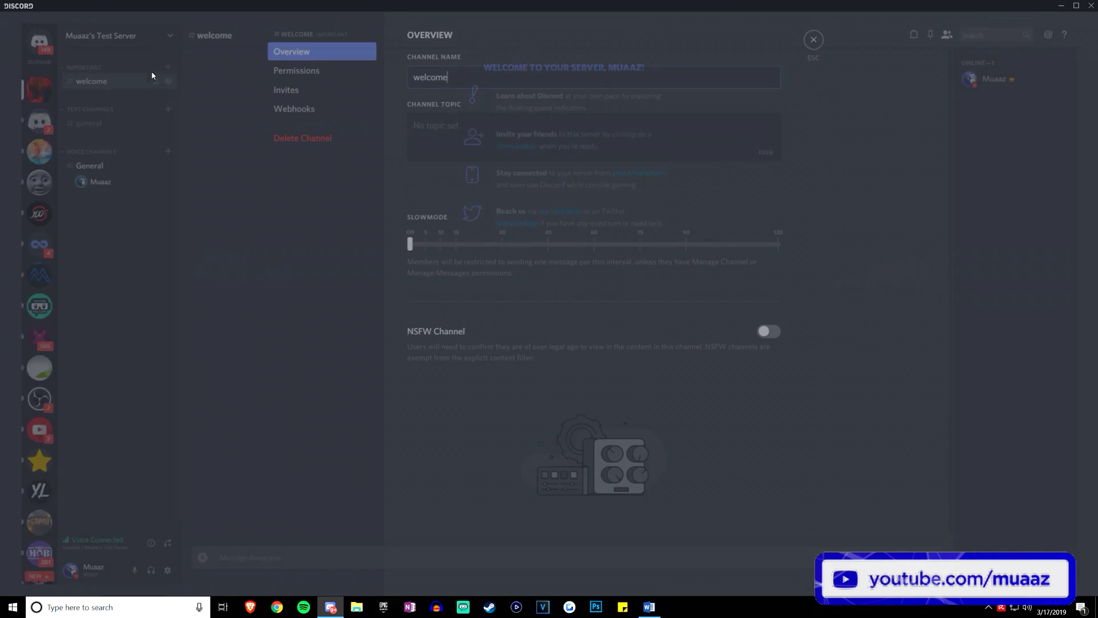
{"action": "left_click", "coordinate": [284, 70]}
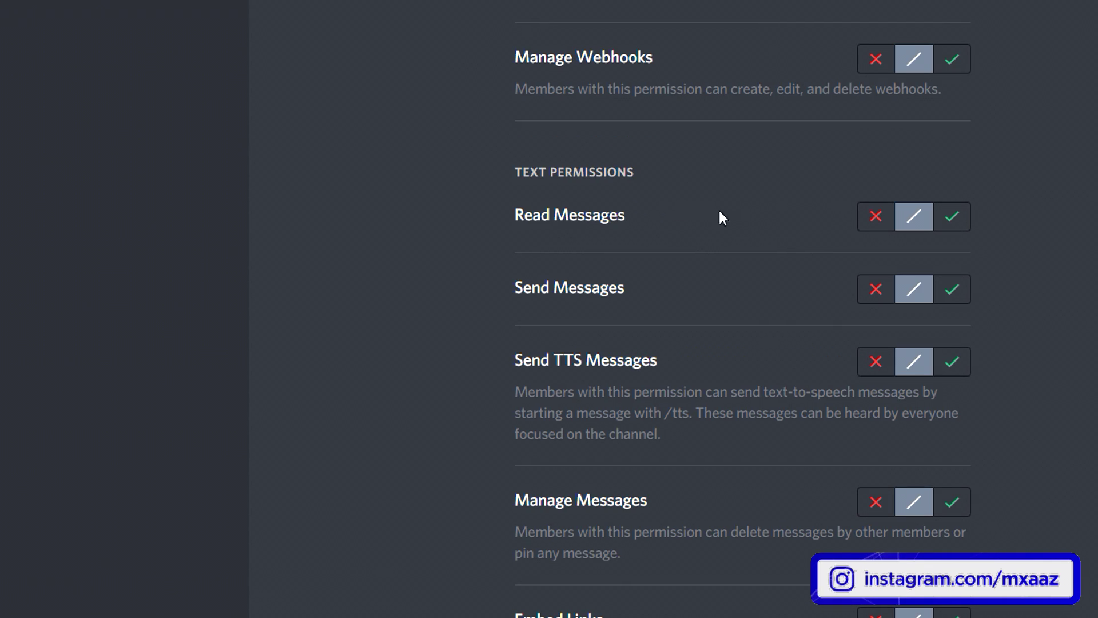
{"action": "left_click", "coordinate": [960, 222]}
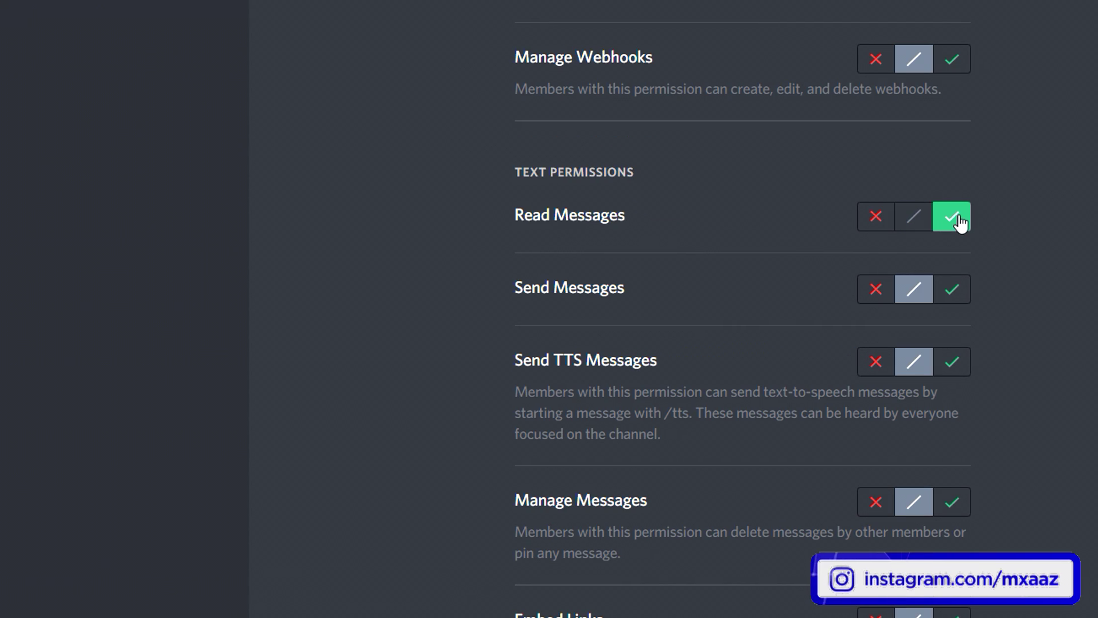
{"action": "left_click", "coordinate": [877, 295]}
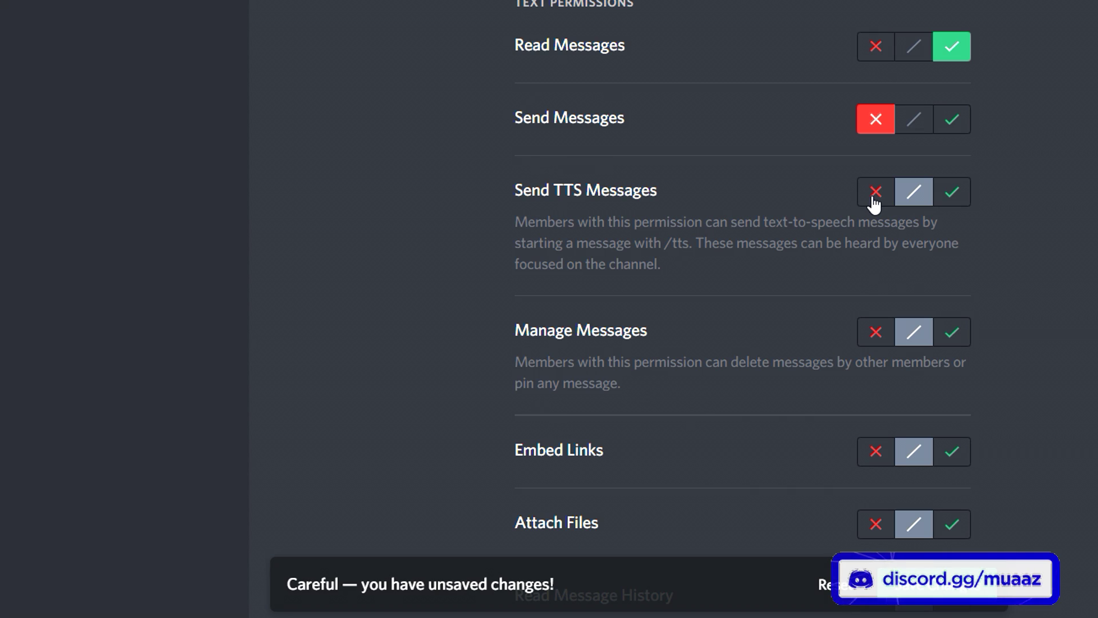
{"action": "left_click", "coordinate": [875, 194]}
{"action": "scroll", "coordinate": [778, 197], "scroll_direction": "down", "scroll_amount": 6}
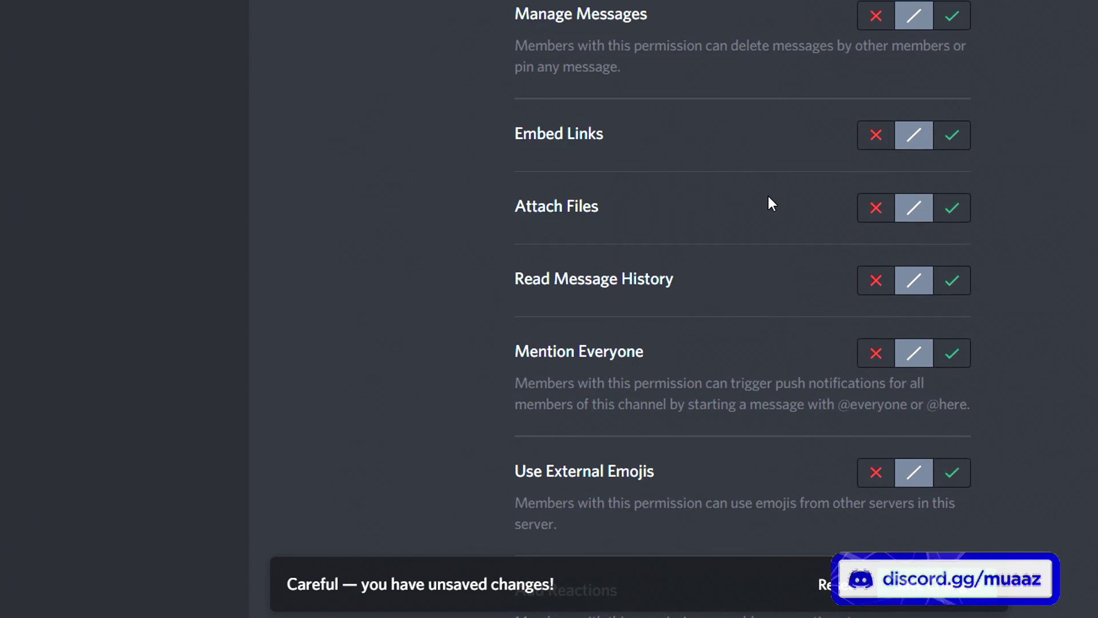
{"action": "left_click", "coordinate": [950, 178]}
{"action": "scroll", "coordinate": [950, 189], "scroll_direction": "down", "scroll_amount": 1}
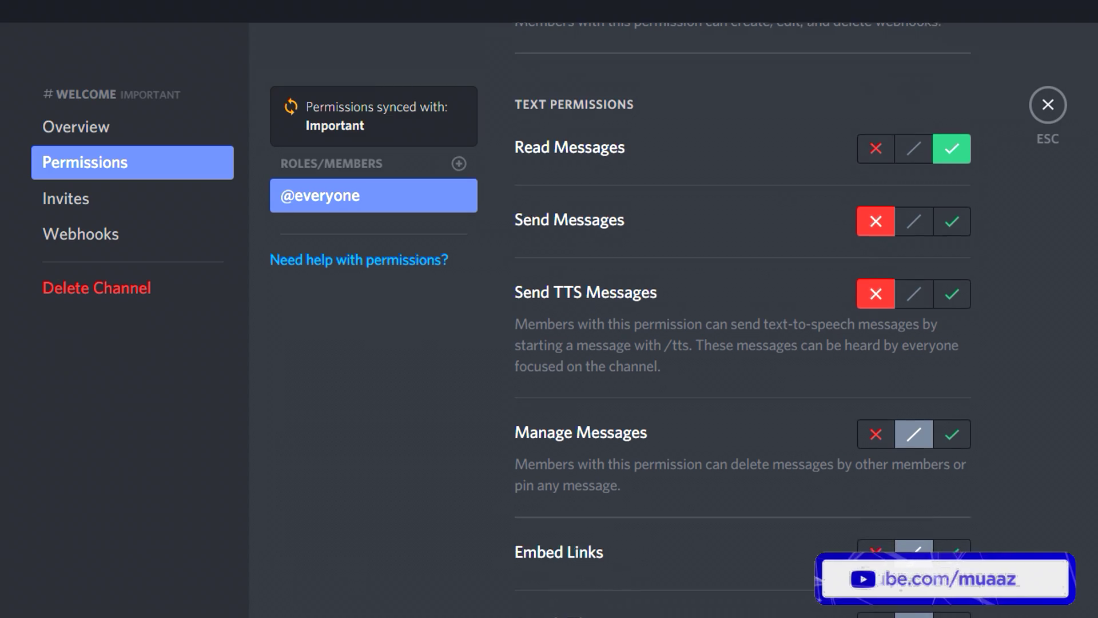
{"action": "left_click", "coordinate": [760, 547]}
{"action": "left_click", "coordinate": [761, 469]}
{"action": "left_click", "coordinate": [761, 375]}
{"action": "left_click", "coordinate": [761, 328]}
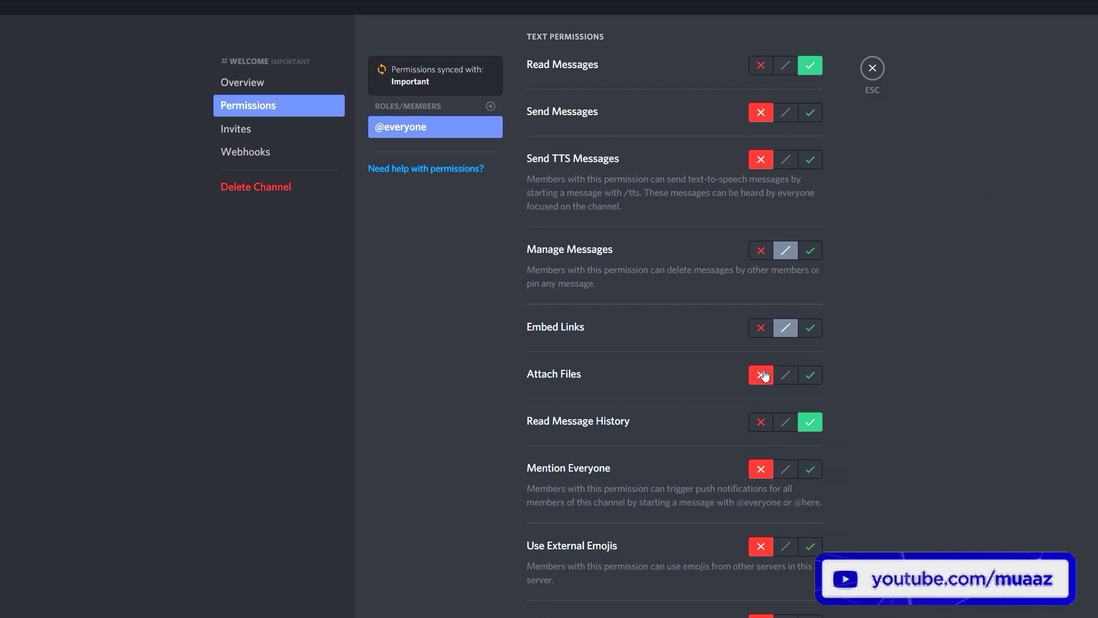
{"action": "left_click", "coordinate": [760, 250]}
{"action": "scroll", "coordinate": [722, 378], "scroll_direction": "up", "scroll_amount": 5}
{"action": "scroll", "coordinate": [729, 373], "scroll_direction": "down", "scroll_amount": 1}
{"action": "scroll", "coordinate": [766, 326], "scroll_direction": "up", "scroll_amount": 1}
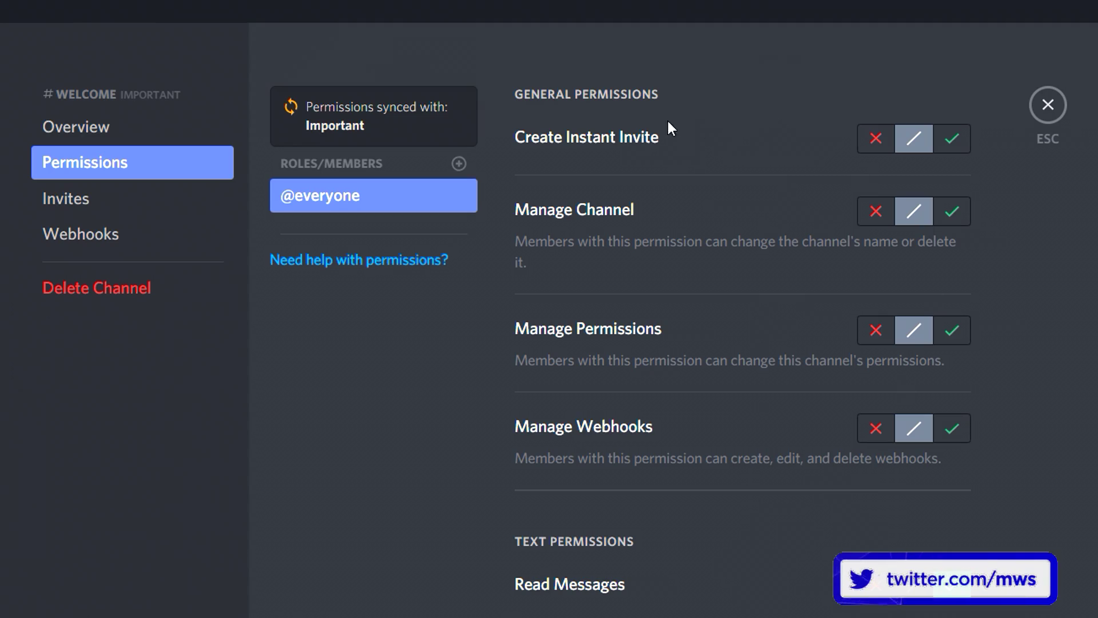
{"action": "left_click", "coordinate": [954, 140]}
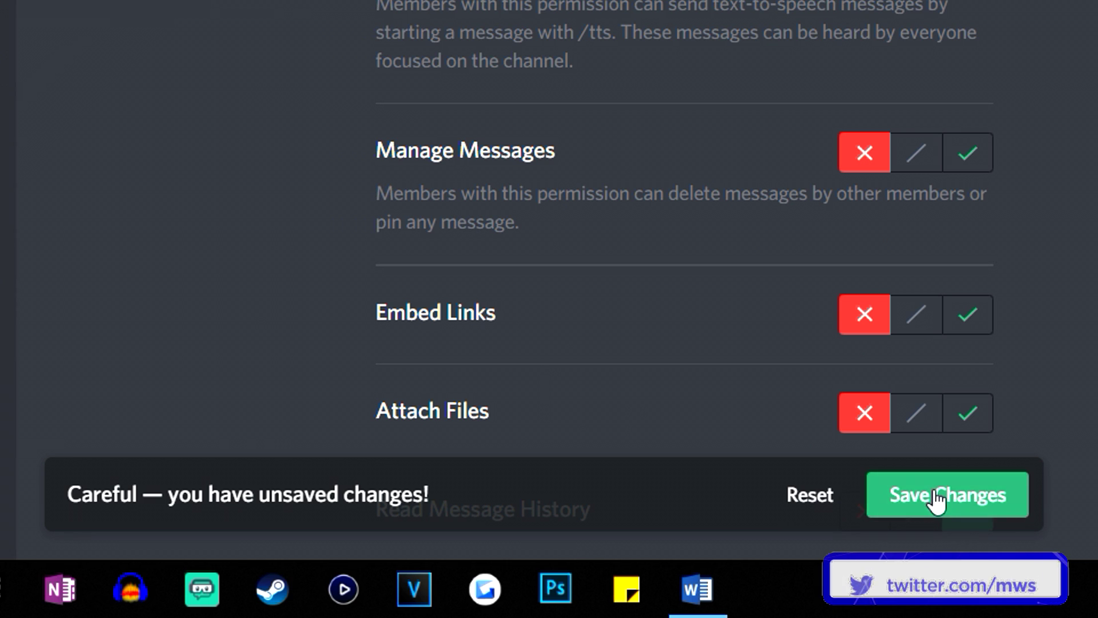
{"action": "left_click", "coordinate": [932, 498]}
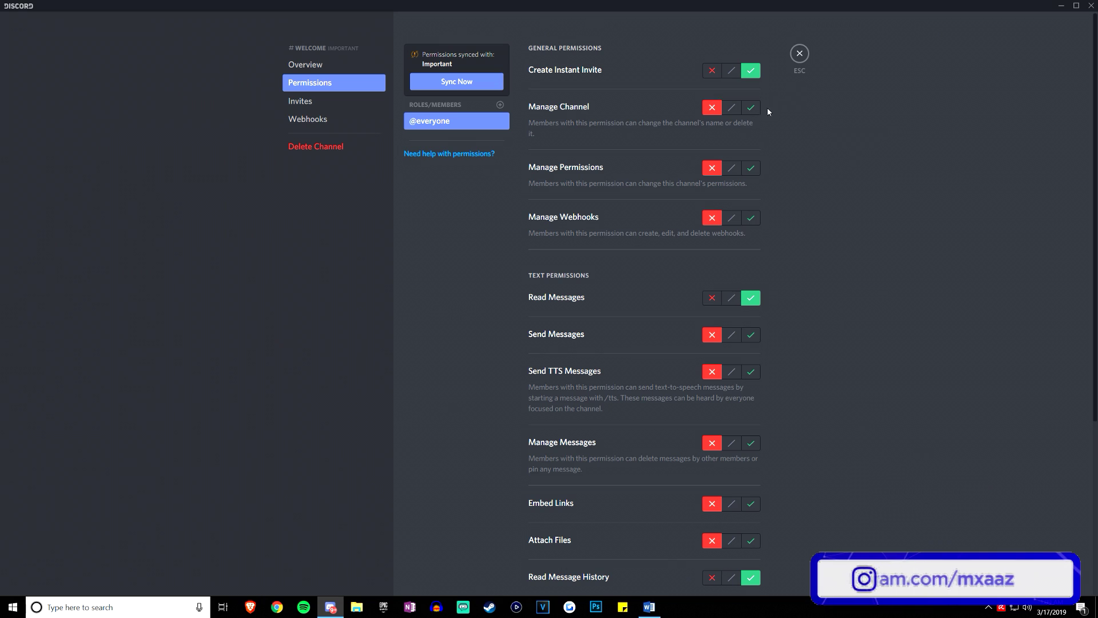
{"action": "left_click", "coordinate": [798, 51]}
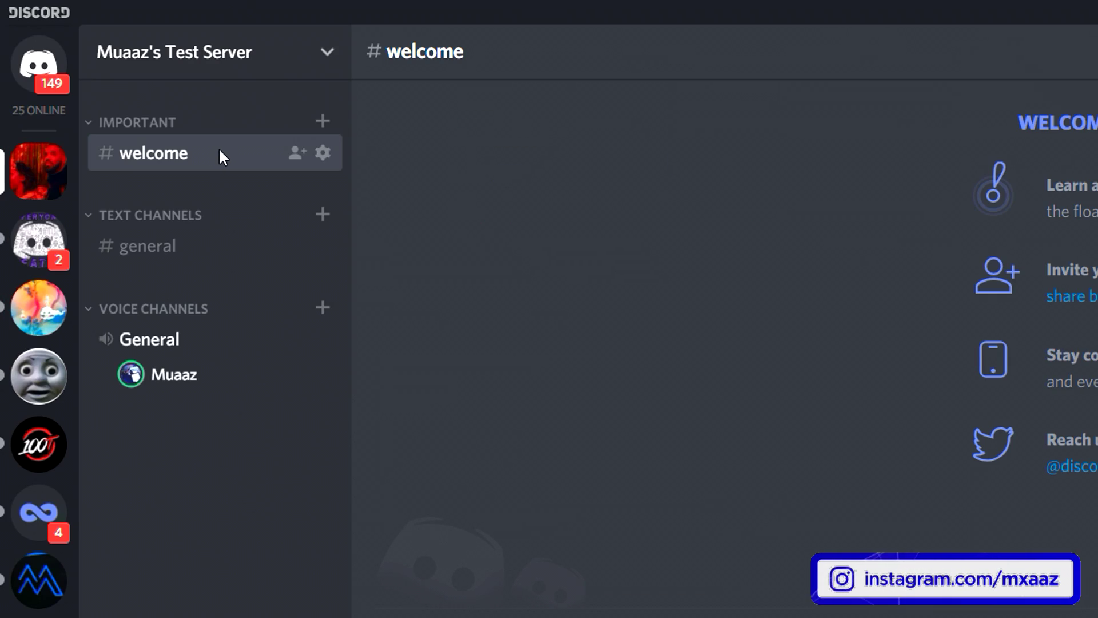
{"action": "right_click", "coordinate": [102, 70]}
Clone the welcome channel as rules, then clone rules as announcements.
{"action": "left_click", "coordinate": [160, 143]}
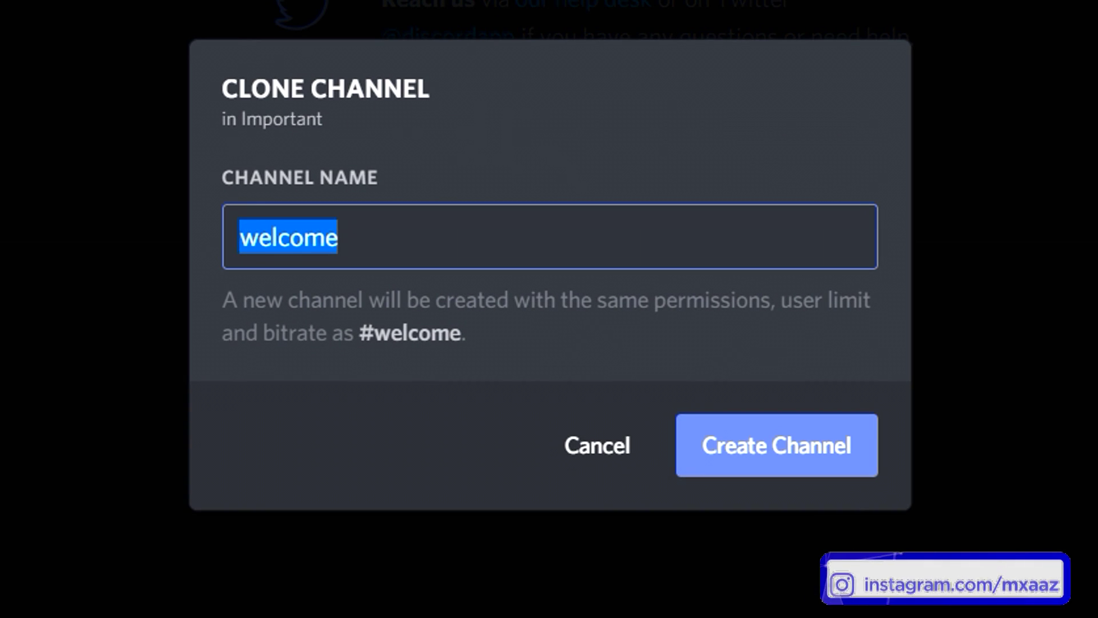
{"action": "type", "text": "rules"}
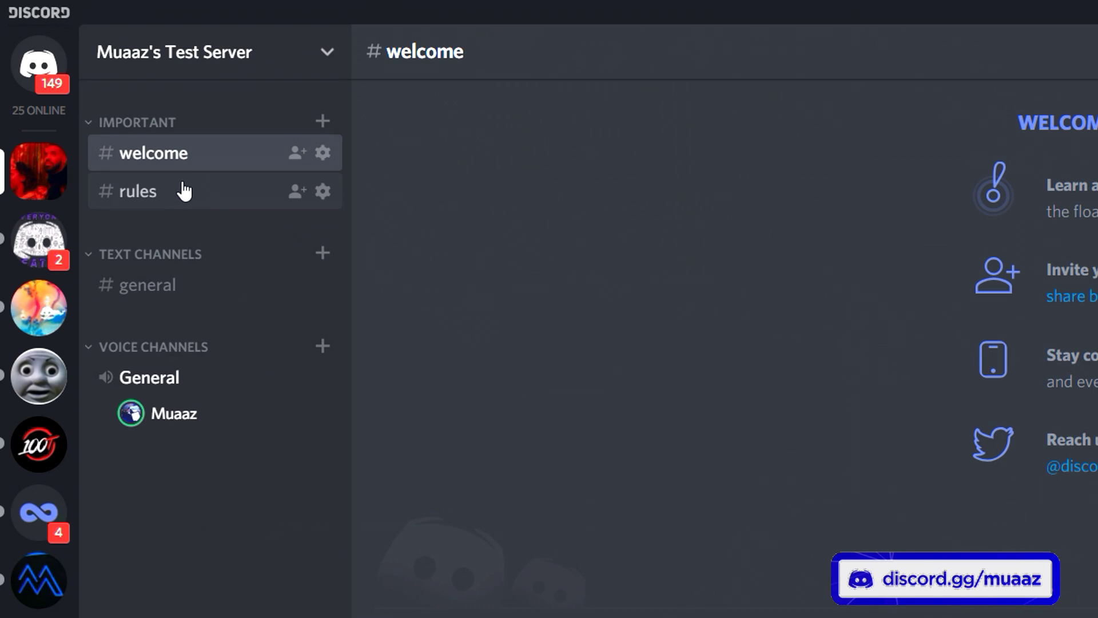
{"action": "right_click", "coordinate": [163, 193]}
{"action": "left_click", "coordinate": [235, 352]}
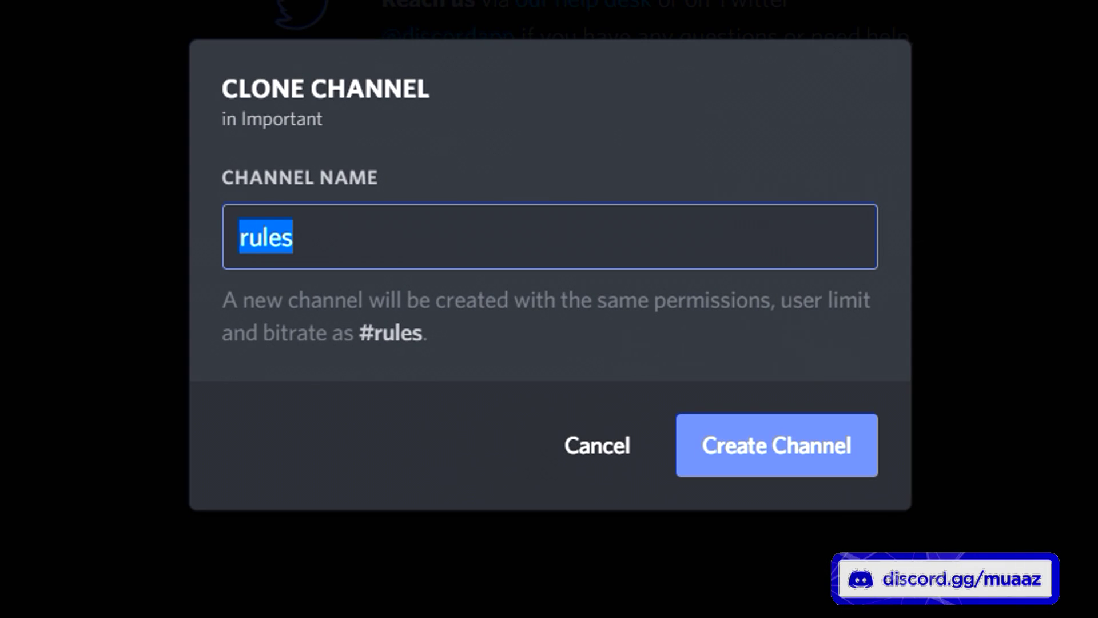
{"action": "type", "text": "announcements"}
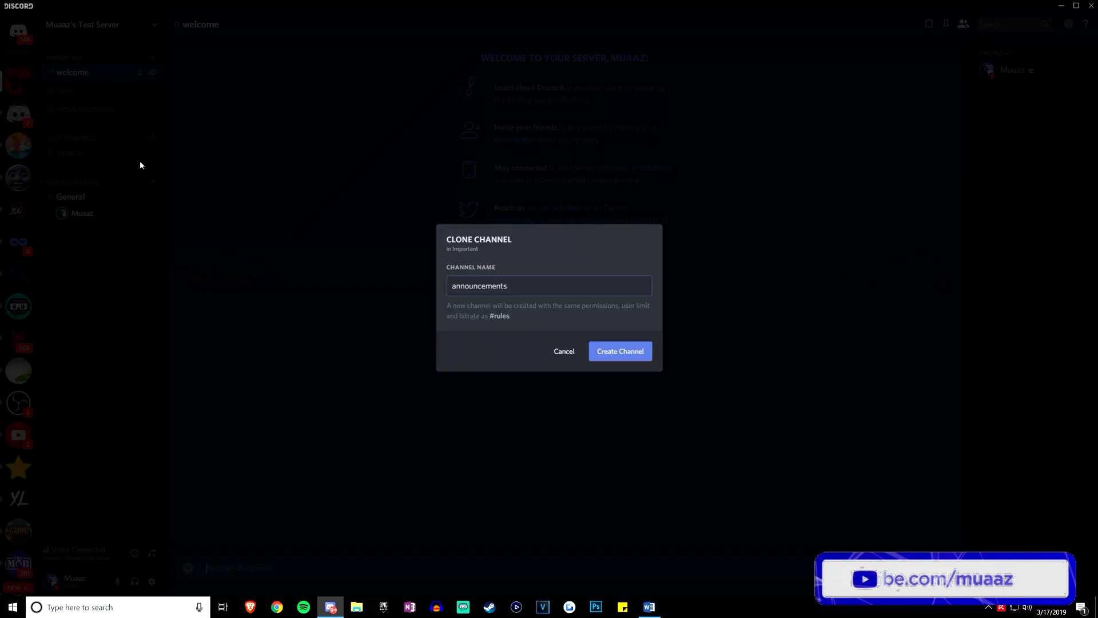
{"action": "key", "text": "Return"}
Review the rules channel's permission settings, then go back to the empty #rules channel.
{"action": "left_click", "coordinate": [153, 91]}
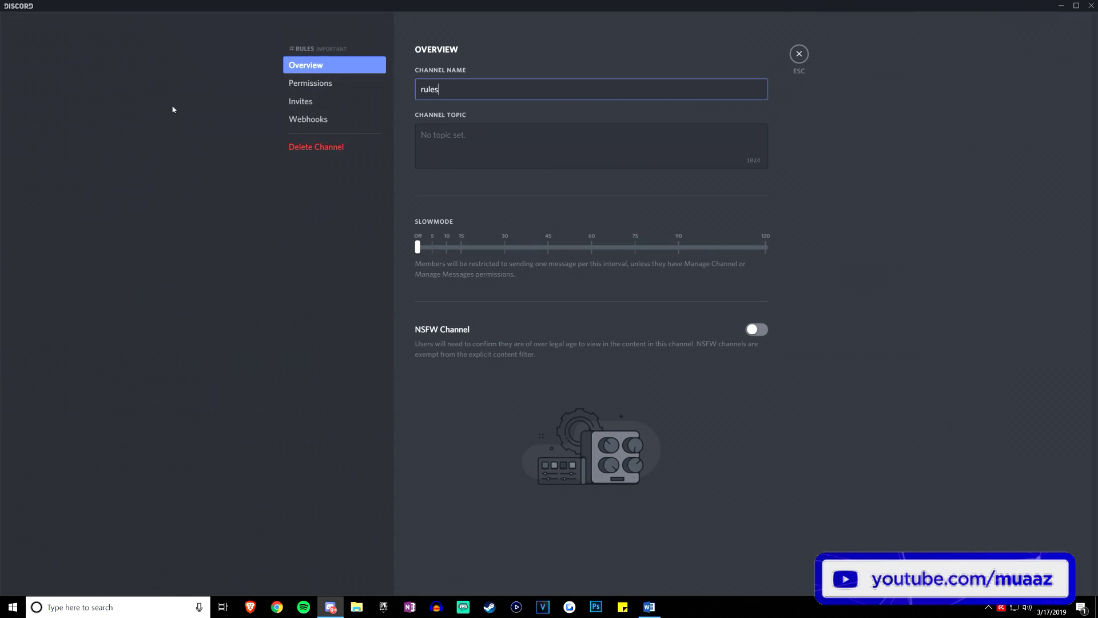
{"action": "left_click", "coordinate": [333, 84]}
{"action": "scroll", "coordinate": [629, 172], "scroll_direction": "down", "scroll_amount": 5}
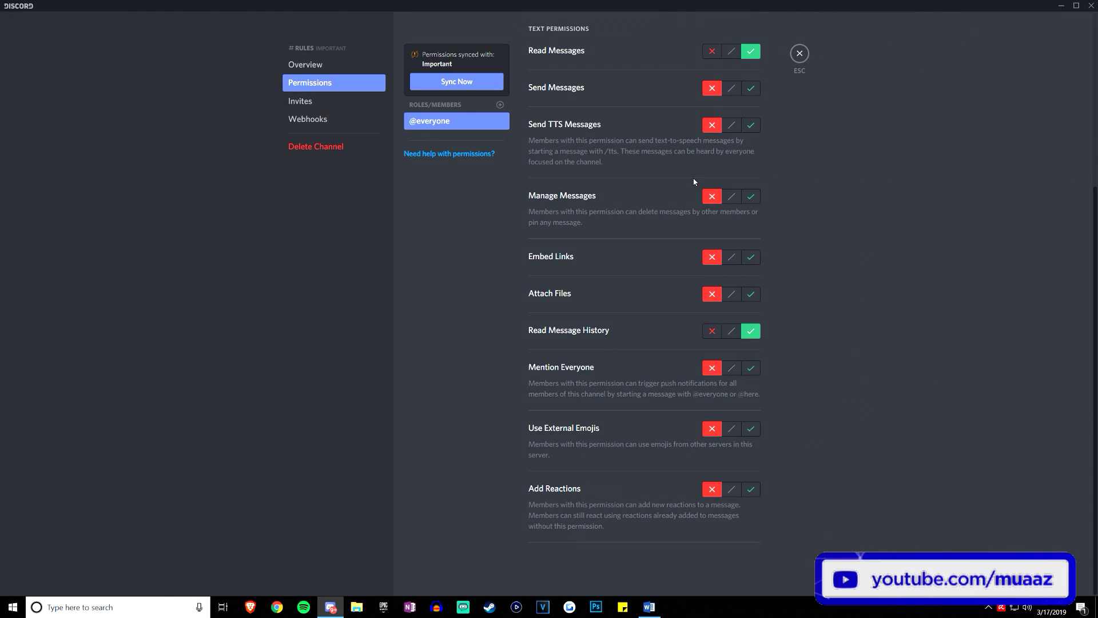
{"action": "left_click", "coordinate": [799, 54]}
{"action": "left_click", "coordinate": [77, 91]}
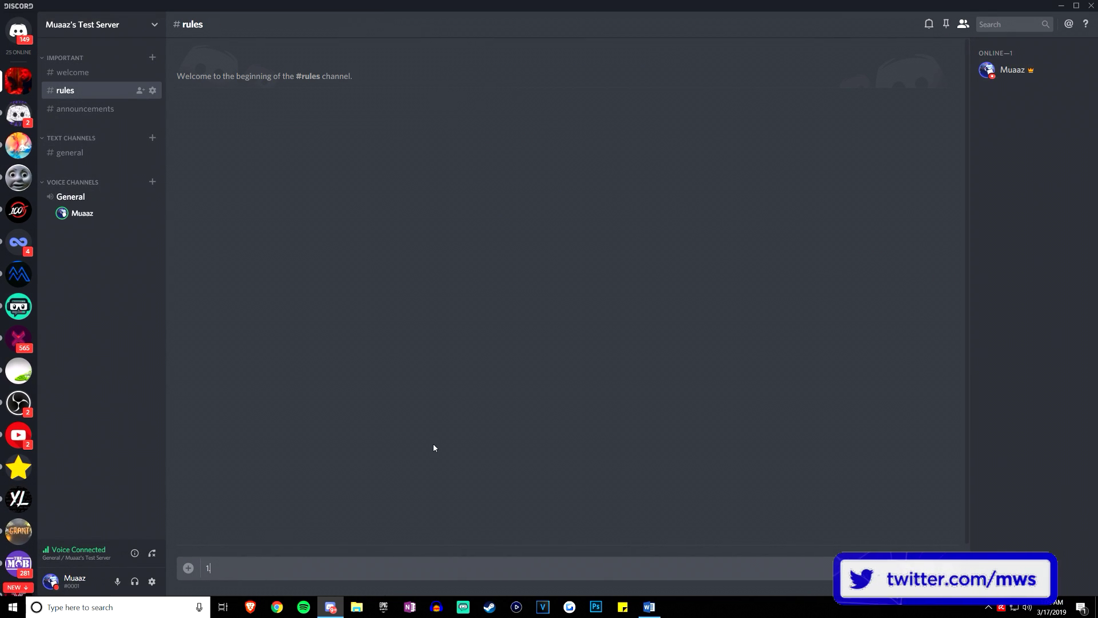
Send '1. no racism' and '2. no sexism' as two messages in #rules, then switch to #welcome.
{"action": "type", "text": "1. no racism"}
{"action": "key", "text": "Return"}
{"action": "type", "text": "2. no se"}
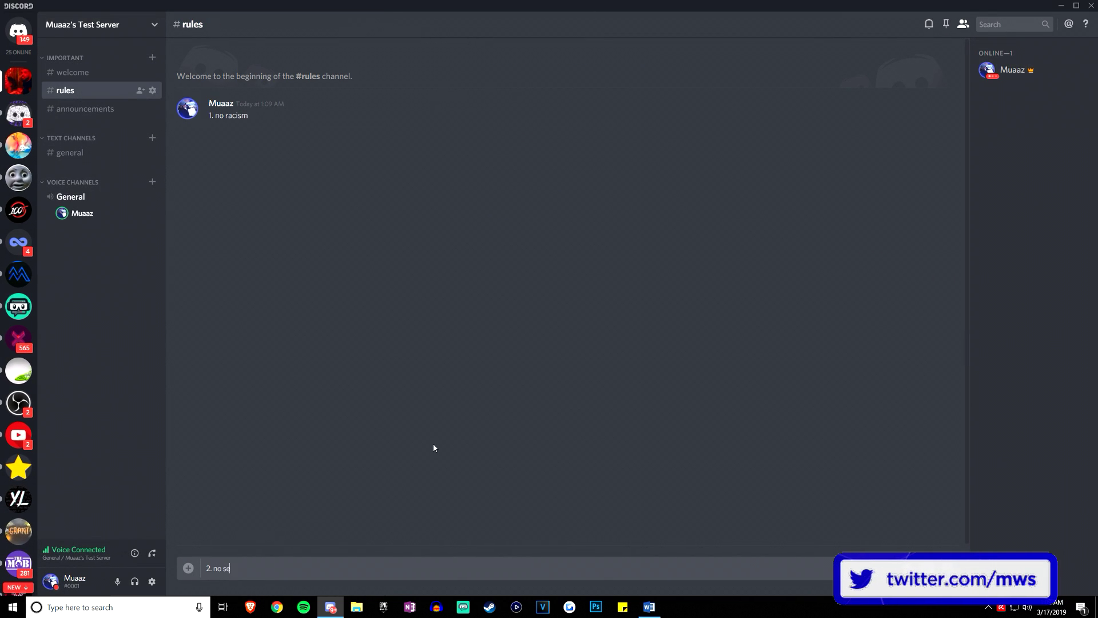
{"action": "type", "text": "xism"}
{"action": "key", "text": "Return"}
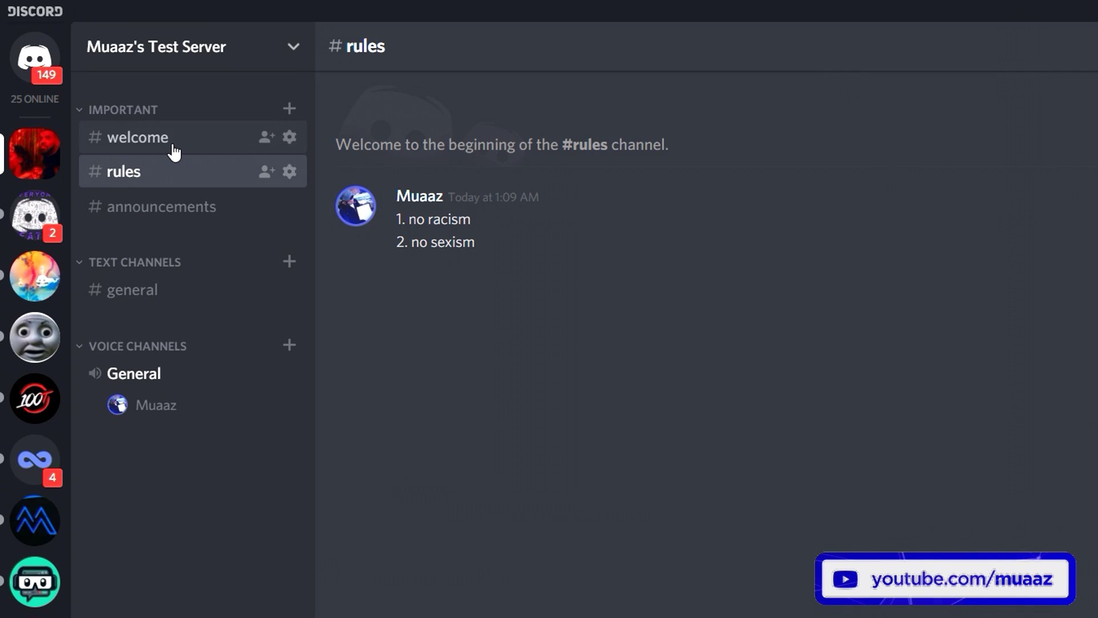
{"action": "left_click", "coordinate": [172, 150]}
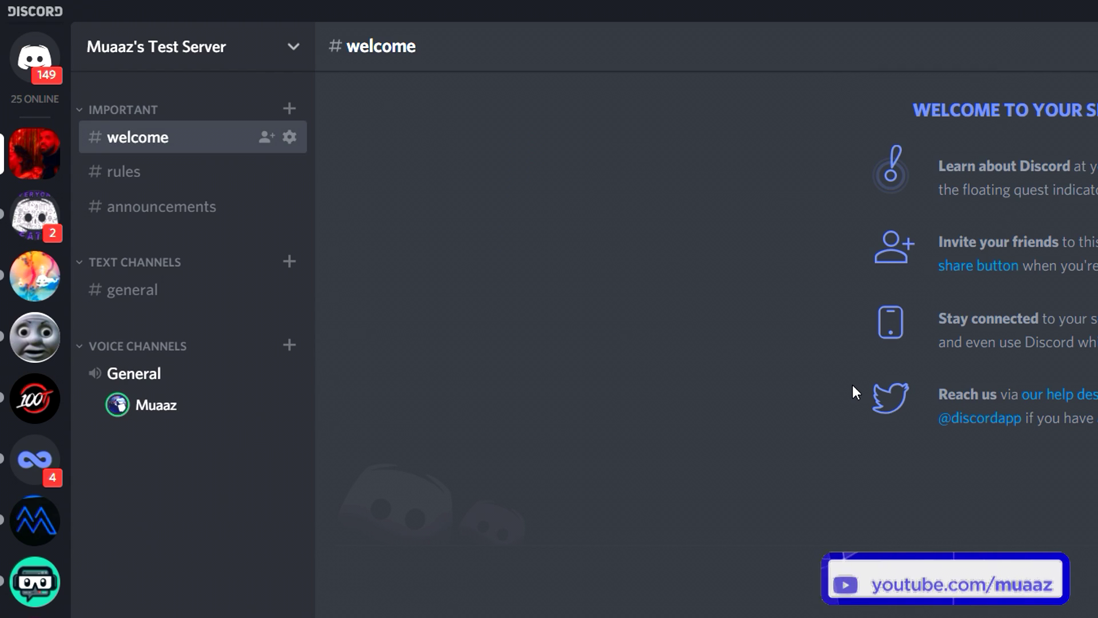
Post the greeting ending 'be sure to check out the #rules' in #welcome, and test its #rules link.
{"action": "type", "text": "ome to my test"}
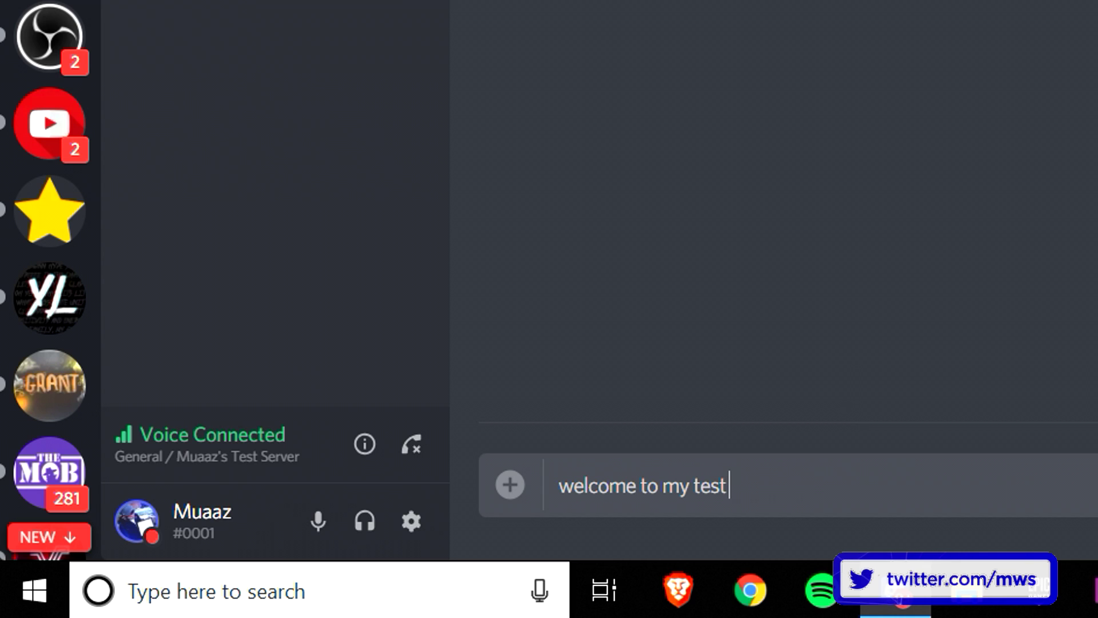
{"action": "key", "text": "ctrl+a"}
{"action": "type", "text": "be sure to check out the #rules"}
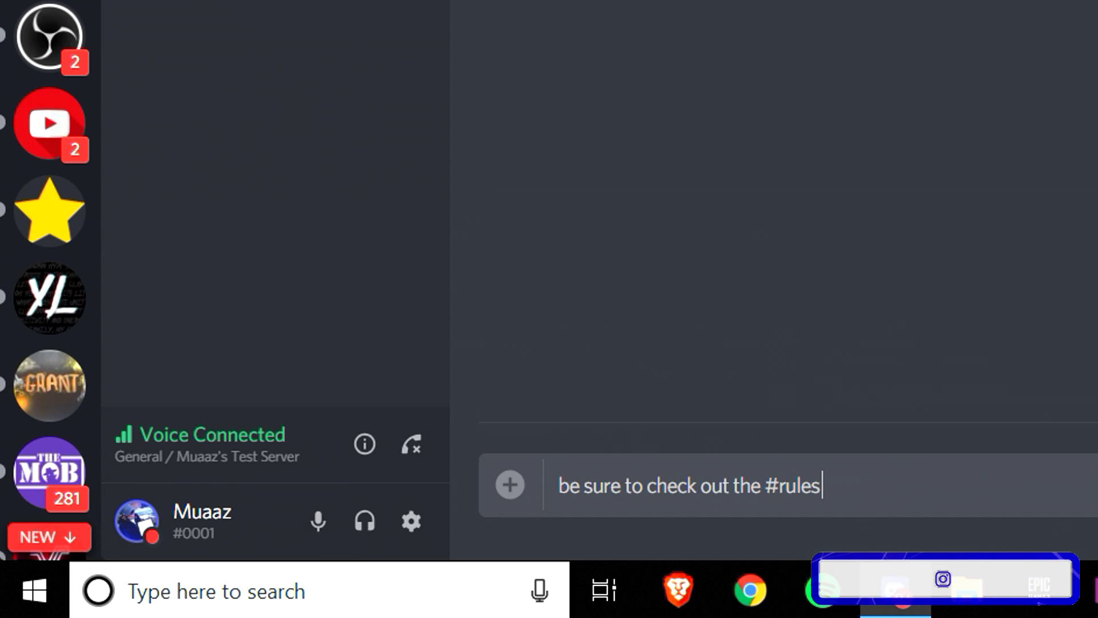
{"action": "key", "text": "Return"}
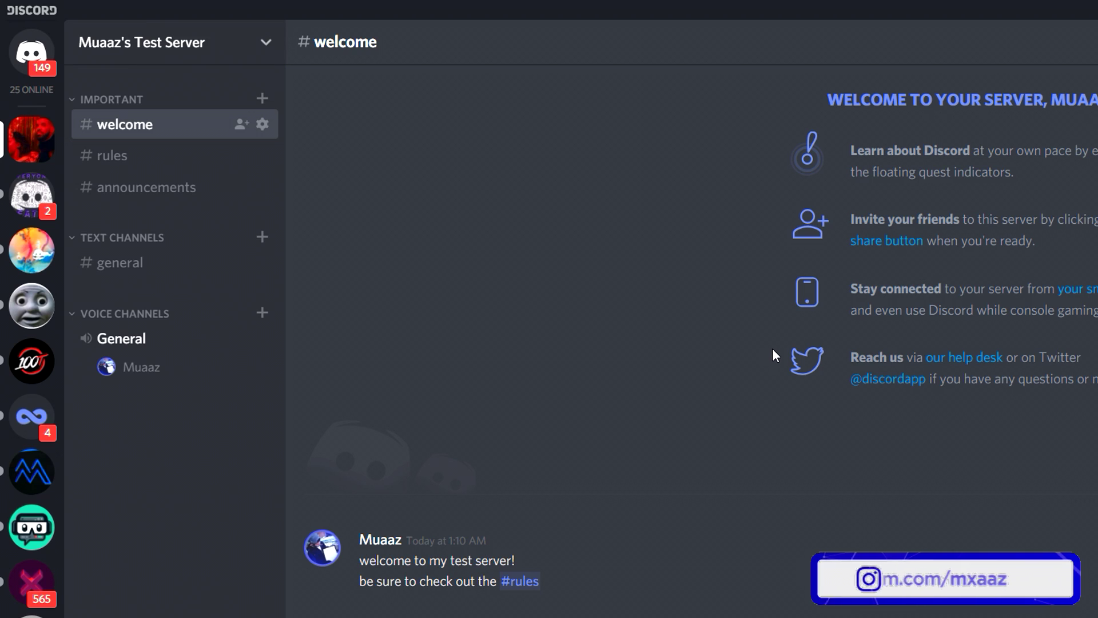
{"action": "left_click", "coordinate": [521, 578]}
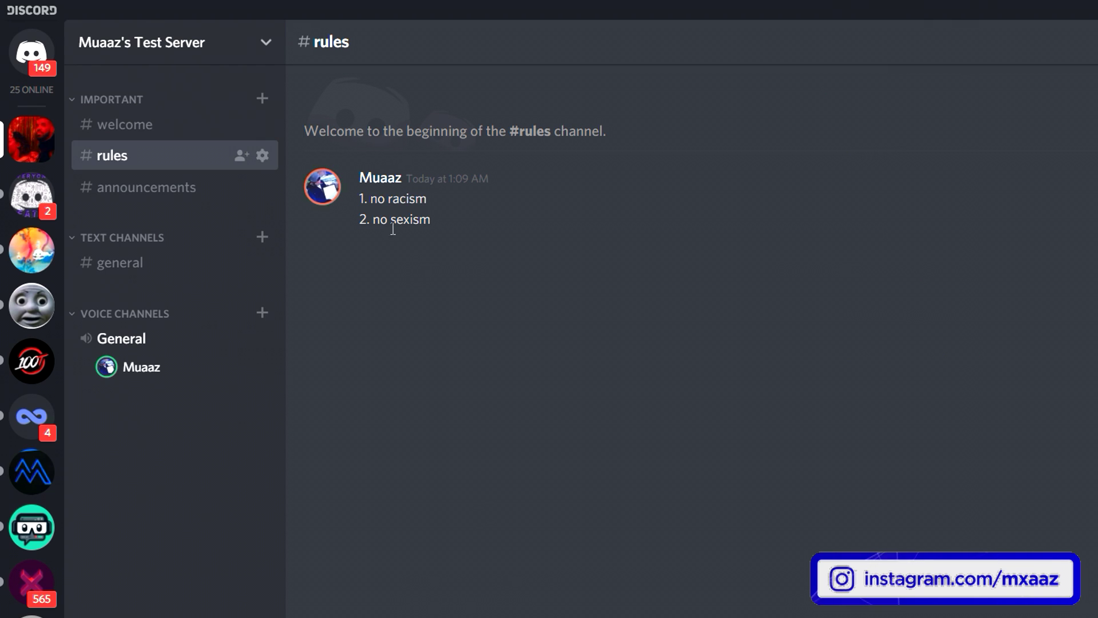
{"action": "left_click", "coordinate": [179, 129]}
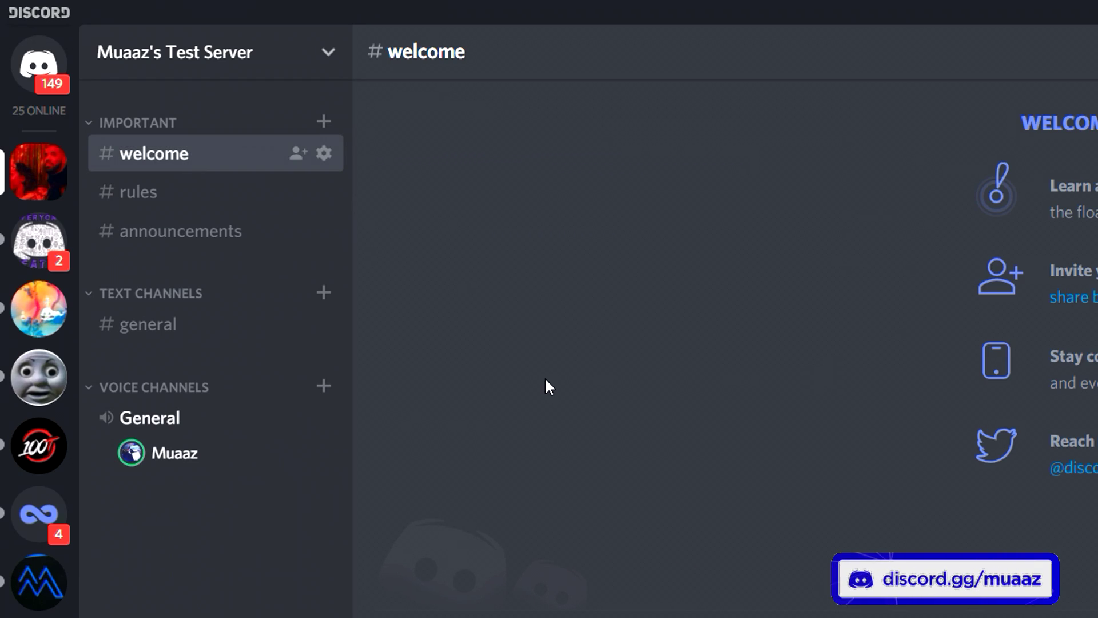
{"action": "left_click", "coordinate": [175, 246]}
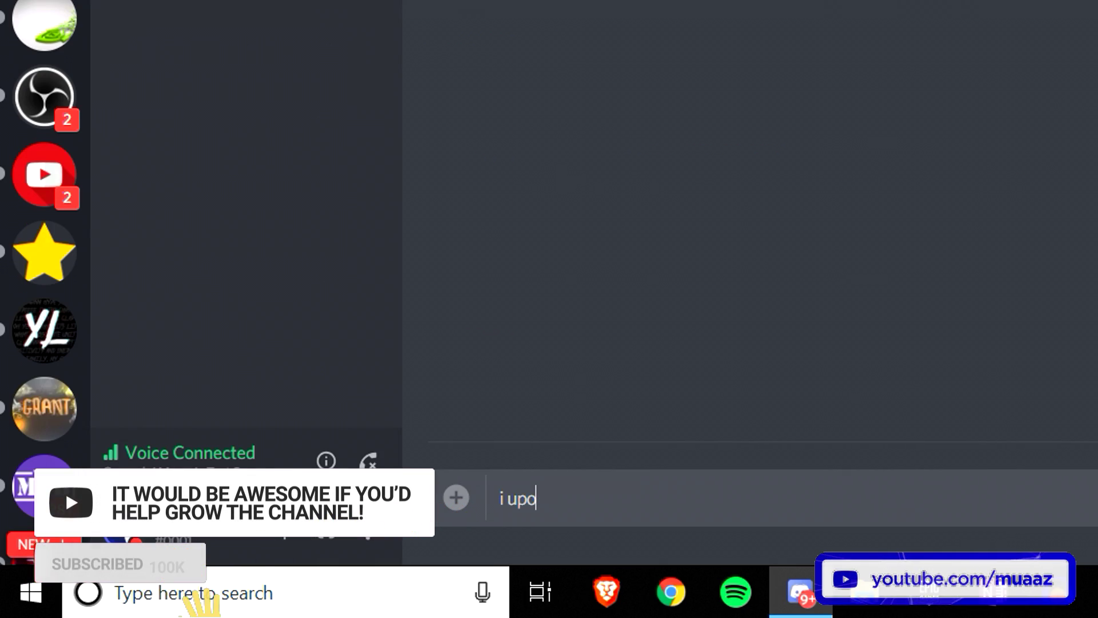
{"action": "type", "text": "flsdlfkjashdlfkjasbdlkfjbaldskjb"}
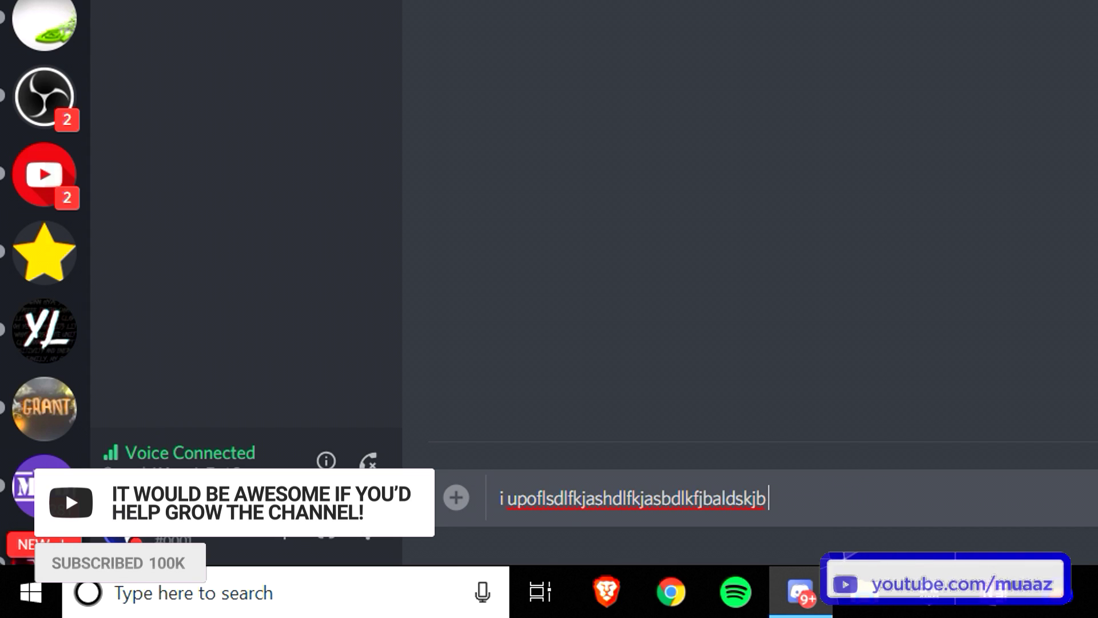
{"action": "type", "text": " @everyone"}
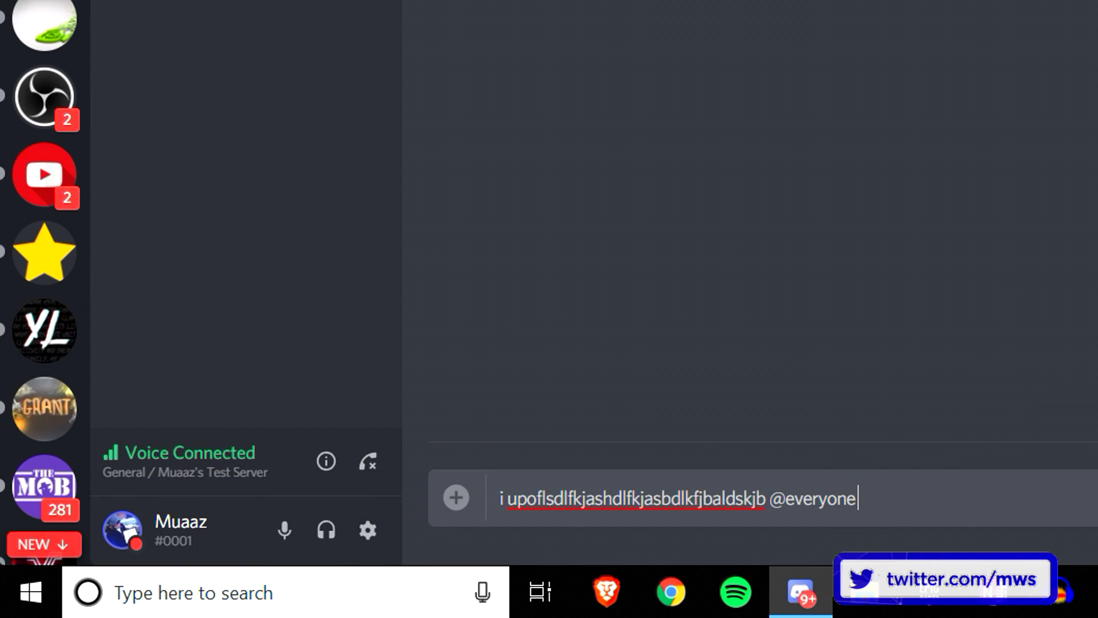
{"action": "key", "text": "Return"}
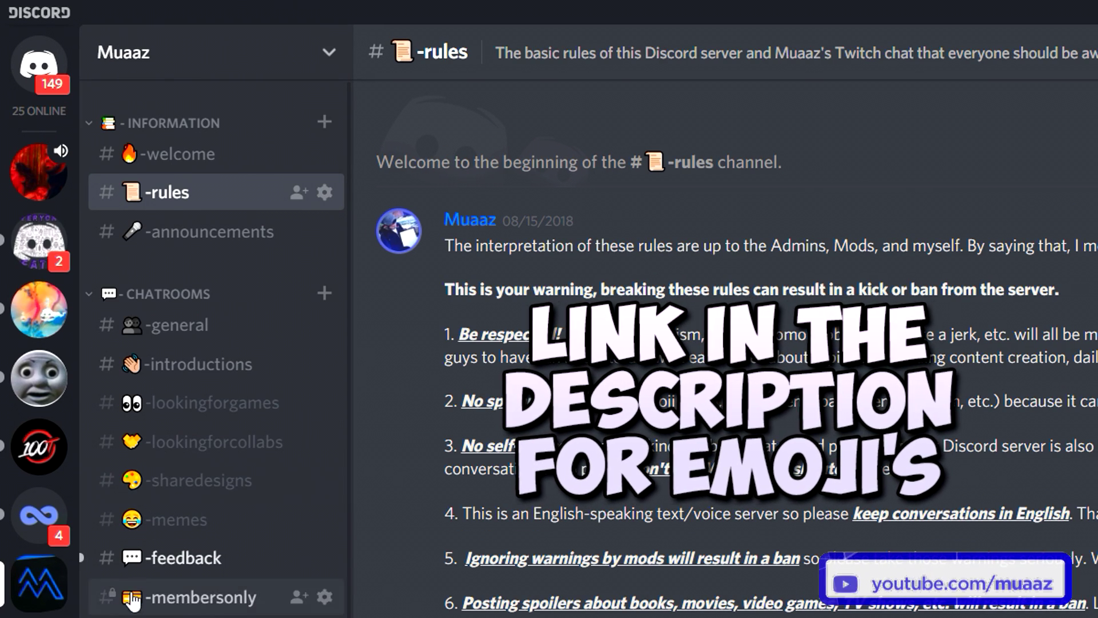
Browse the 100 Thieves, Muaaz and Streamlabs servers' channel layouts, then return to the test server.
{"action": "left_click", "coordinate": [39, 452]}
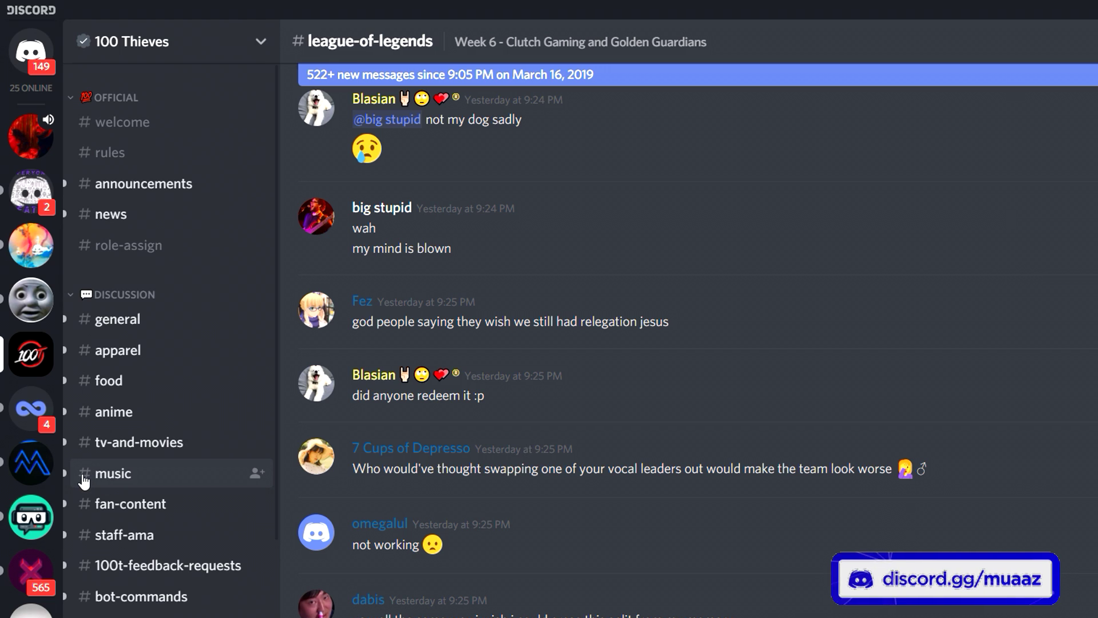
{"action": "left_click", "coordinate": [31, 462]}
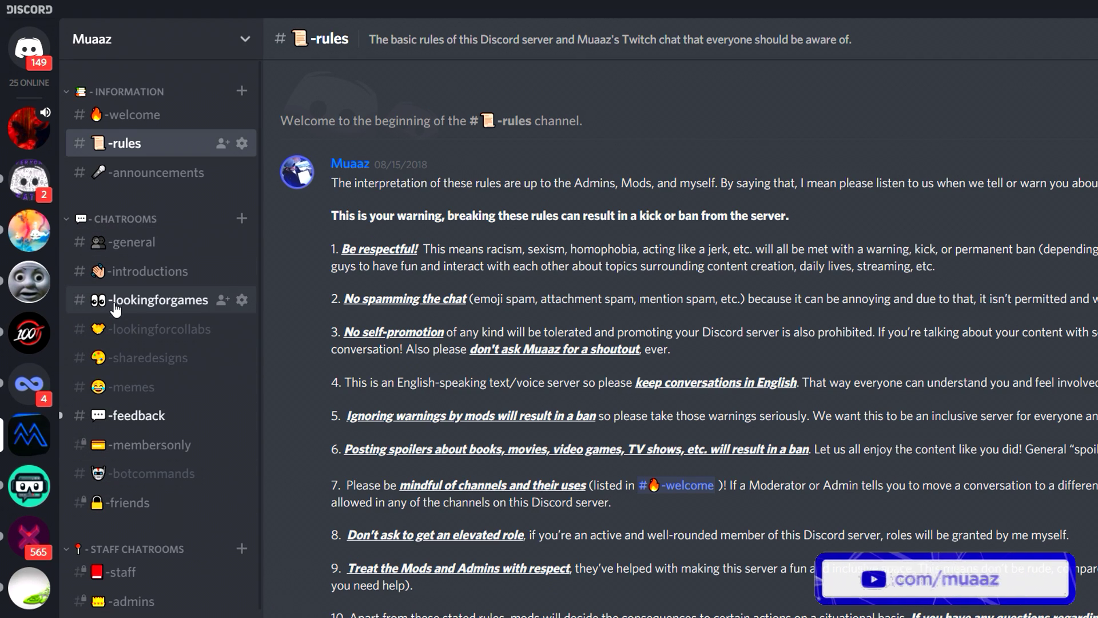
{"action": "left_click", "coordinate": [29, 487]}
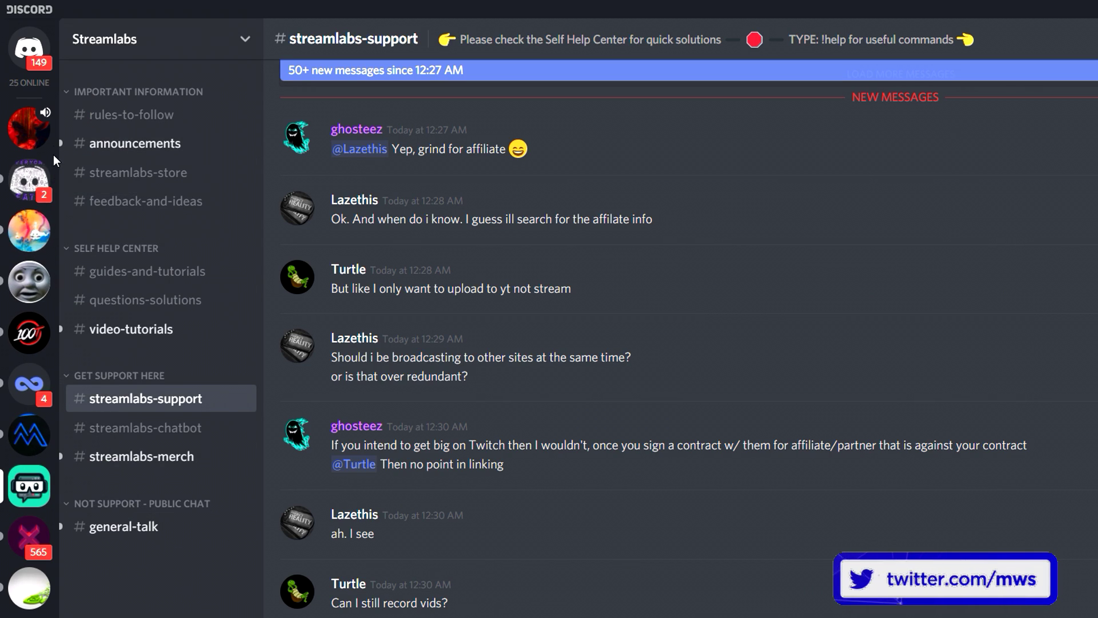
{"action": "left_click", "coordinate": [28, 332]}
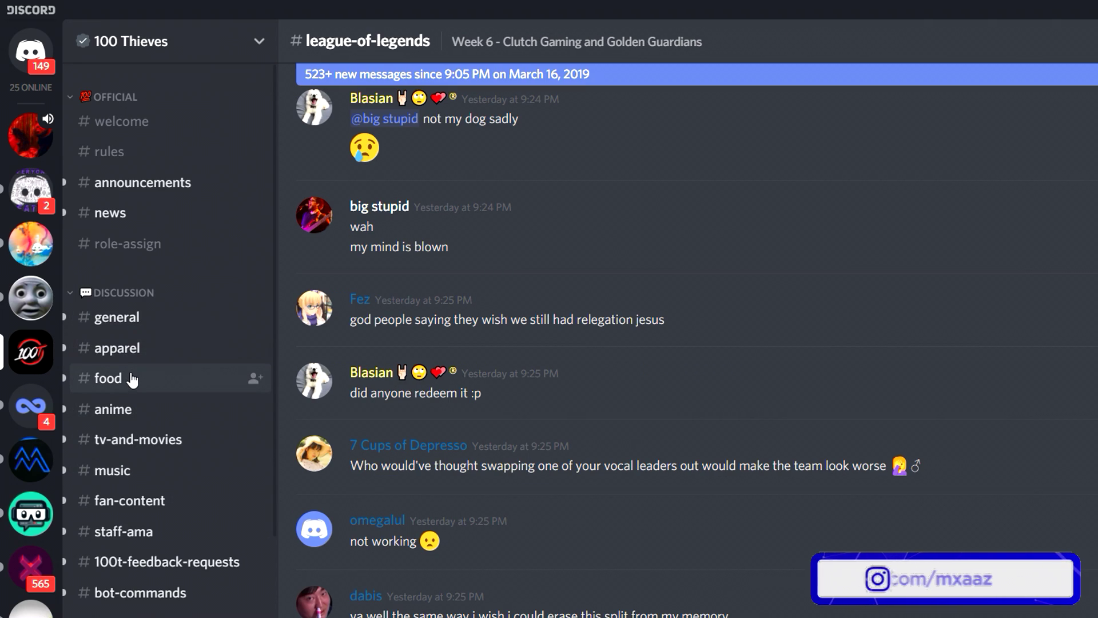
{"action": "left_click", "coordinate": [30, 135]}
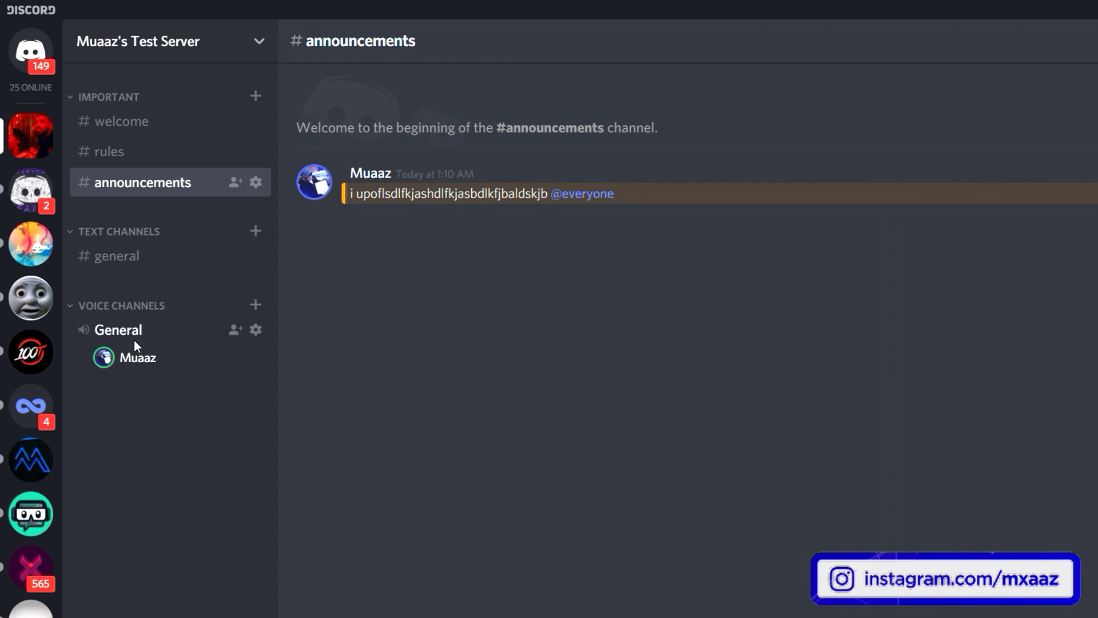
Create a music-talk text channel, drag it below general, and open it.
{"action": "left_click", "coordinate": [114, 261]}
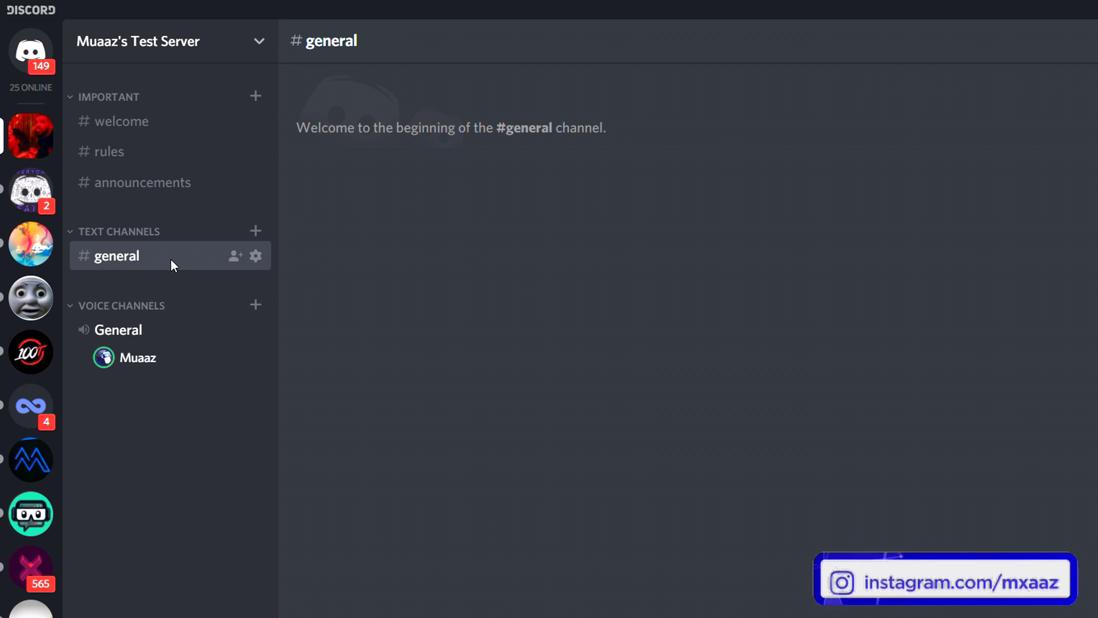
{"action": "right_click", "coordinate": [162, 274]}
{"action": "left_click", "coordinate": [212, 323]}
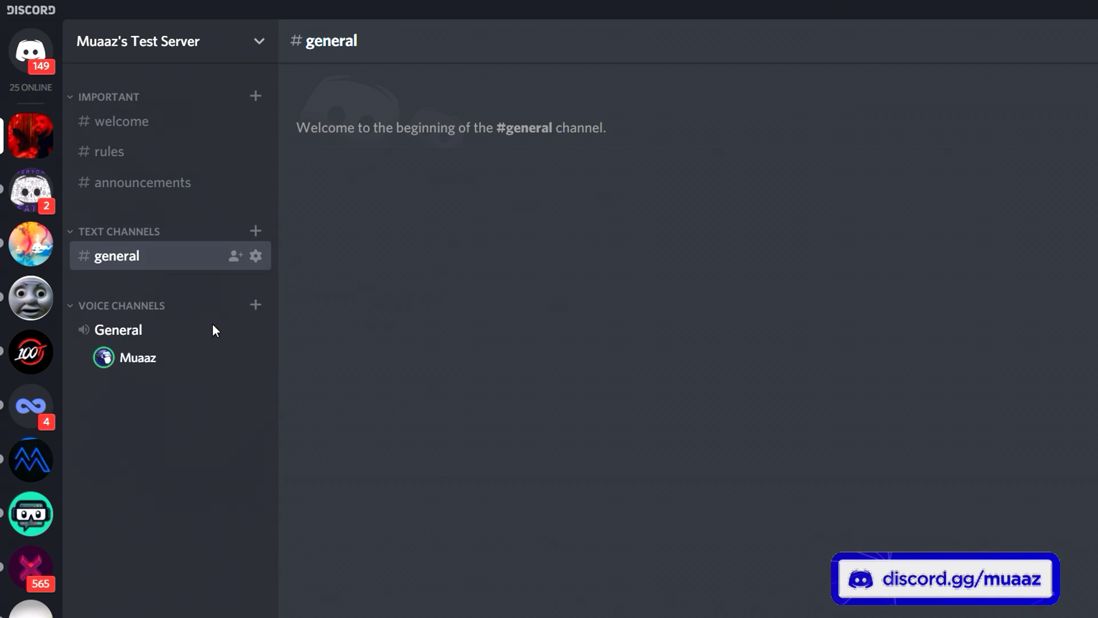
{"action": "type", "text": "music-talk"}
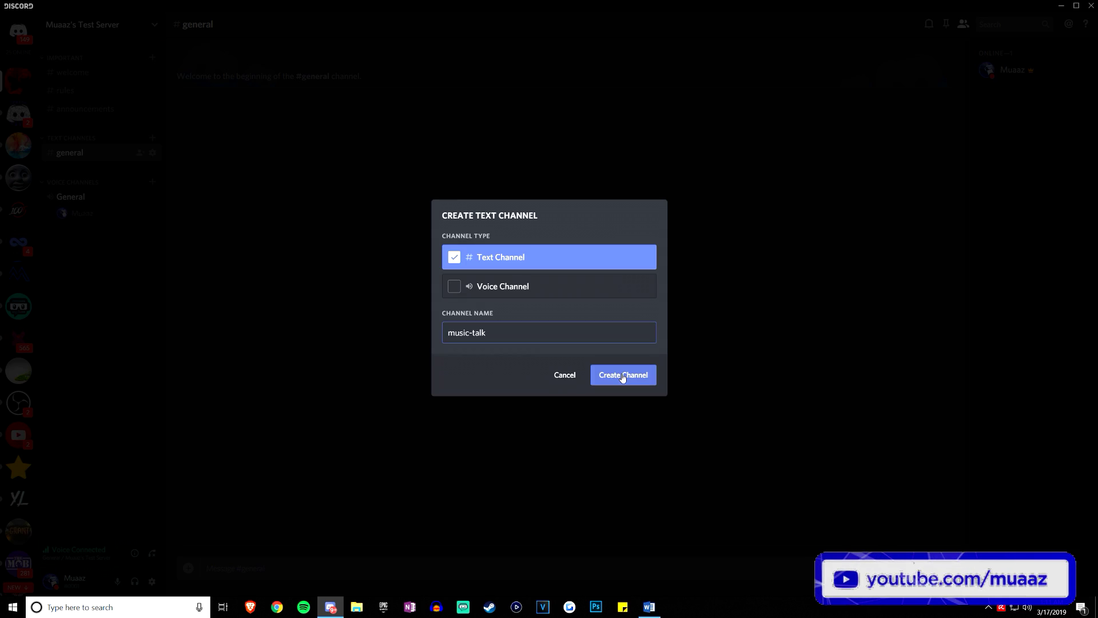
{"action": "left_click", "coordinate": [730, 469]}
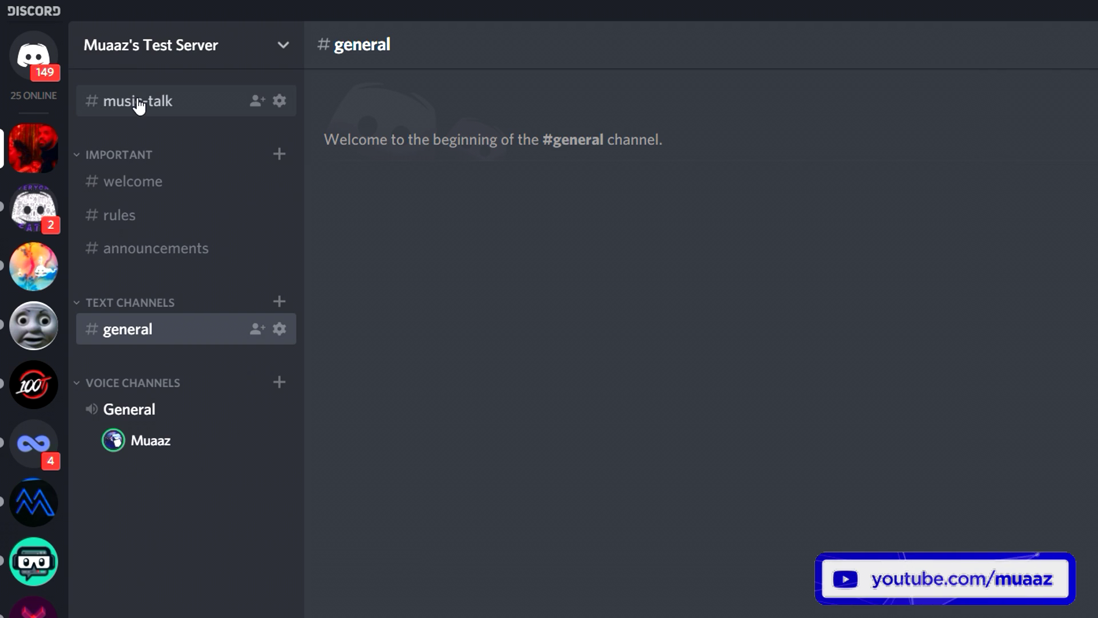
{"action": "left_click_drag", "start_coordinate": [139, 106], "coordinate": [152, 317]}
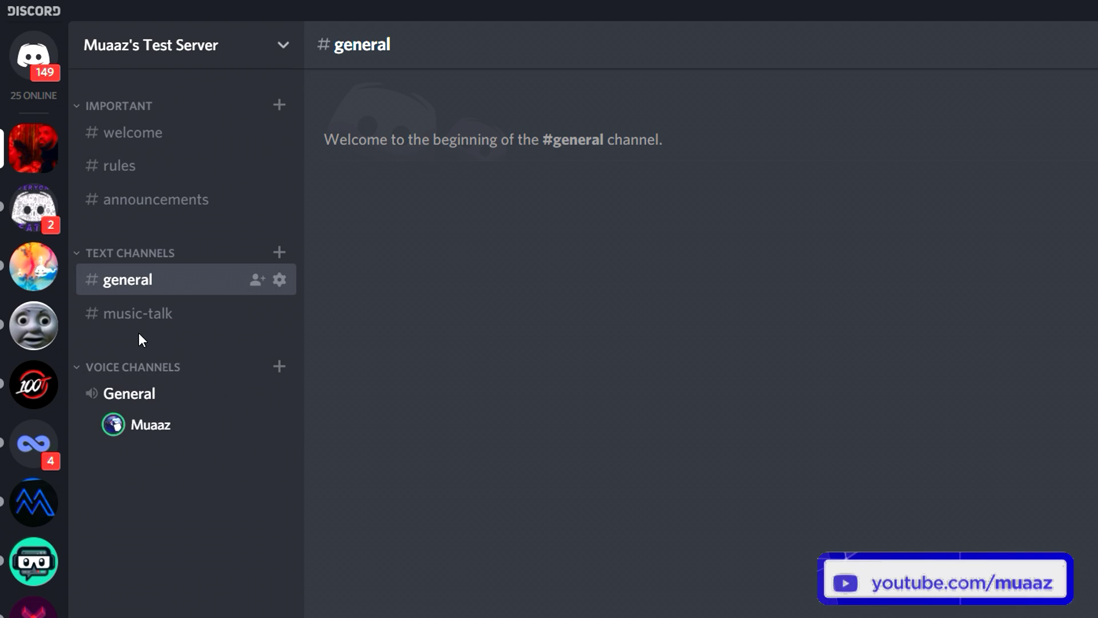
{"action": "left_click", "coordinate": [138, 314]}
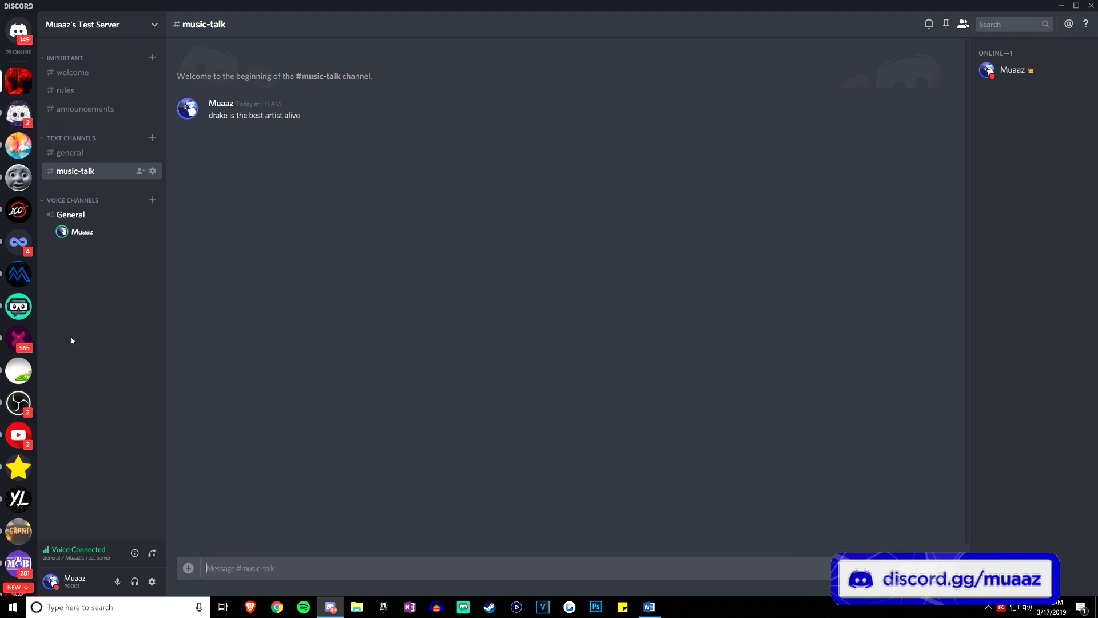
Open the larger community server's -rules channel and scroll through its full channel list.
{"action": "left_click", "coordinate": [20, 274]}
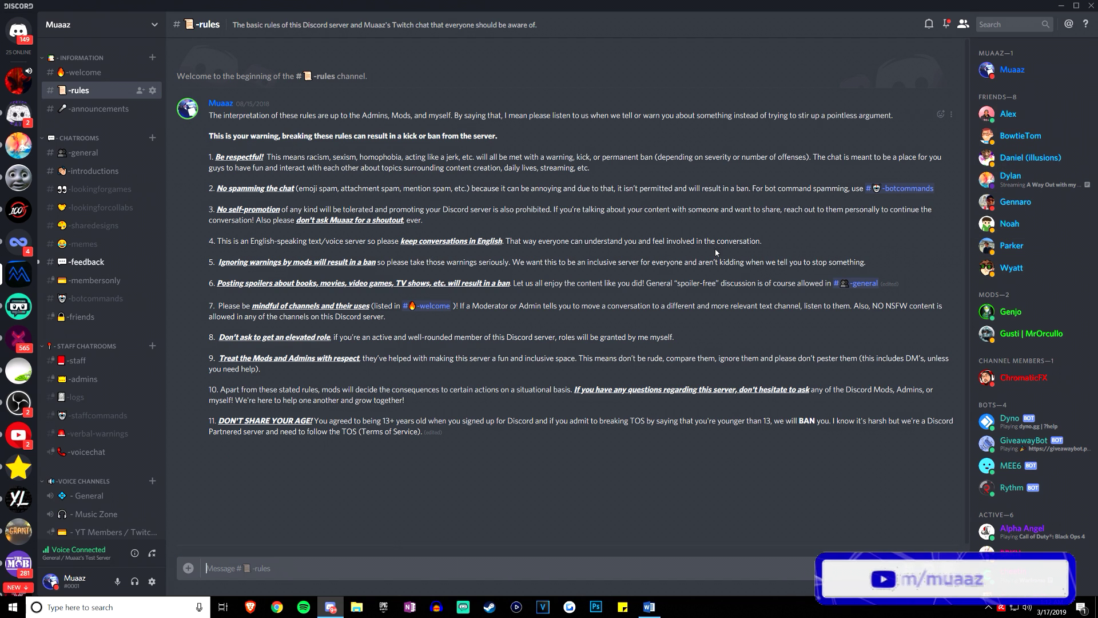
{"action": "scroll", "coordinate": [86, 491], "scroll_direction": "down", "scroll_amount": 3}
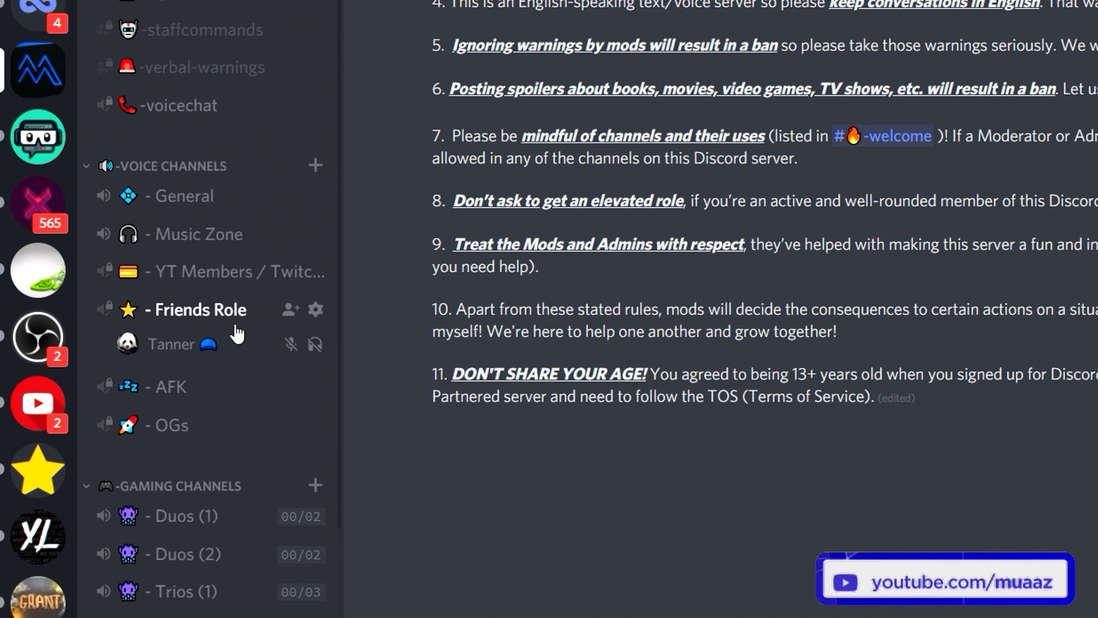
{"action": "scroll", "coordinate": [186, 322], "scroll_direction": "up", "scroll_amount": 5}
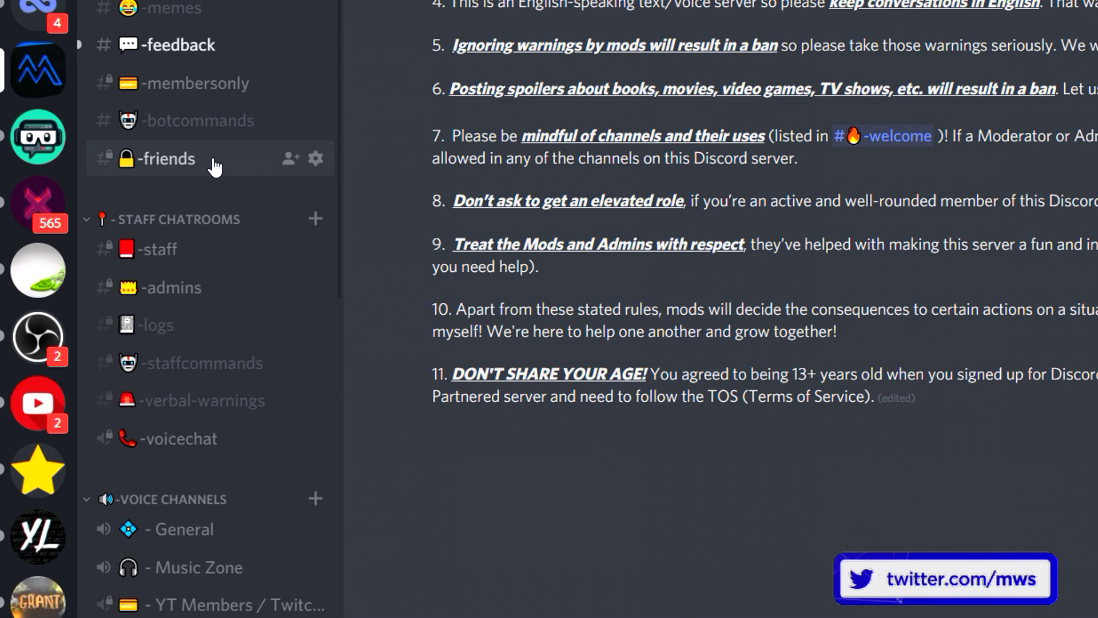